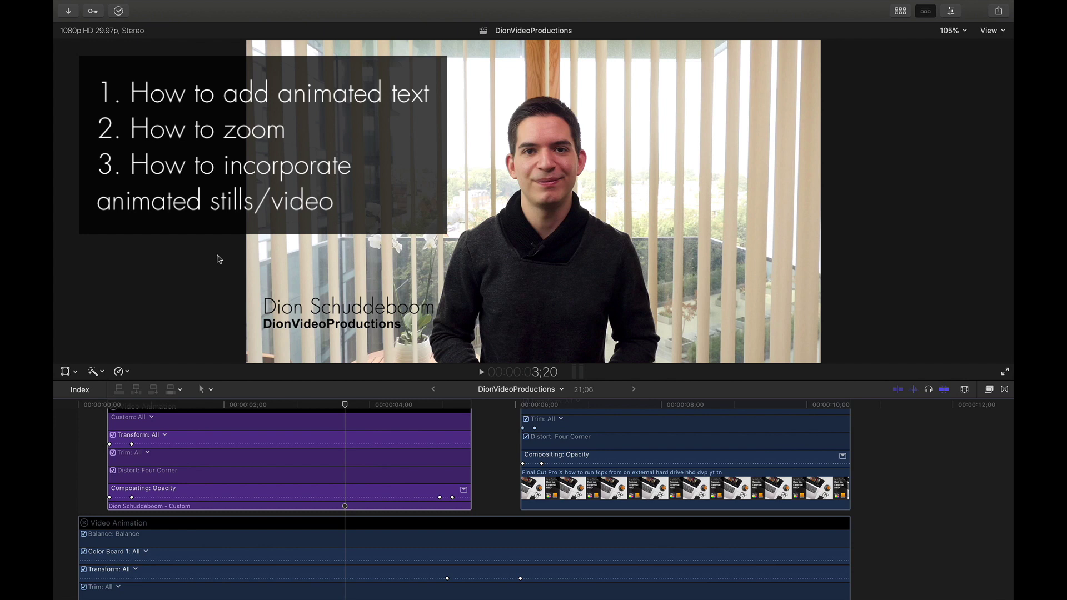
Play the finished example from the start of the timeline to review its animated title, zoom and still image.
scroll(343, 467, up, 1)
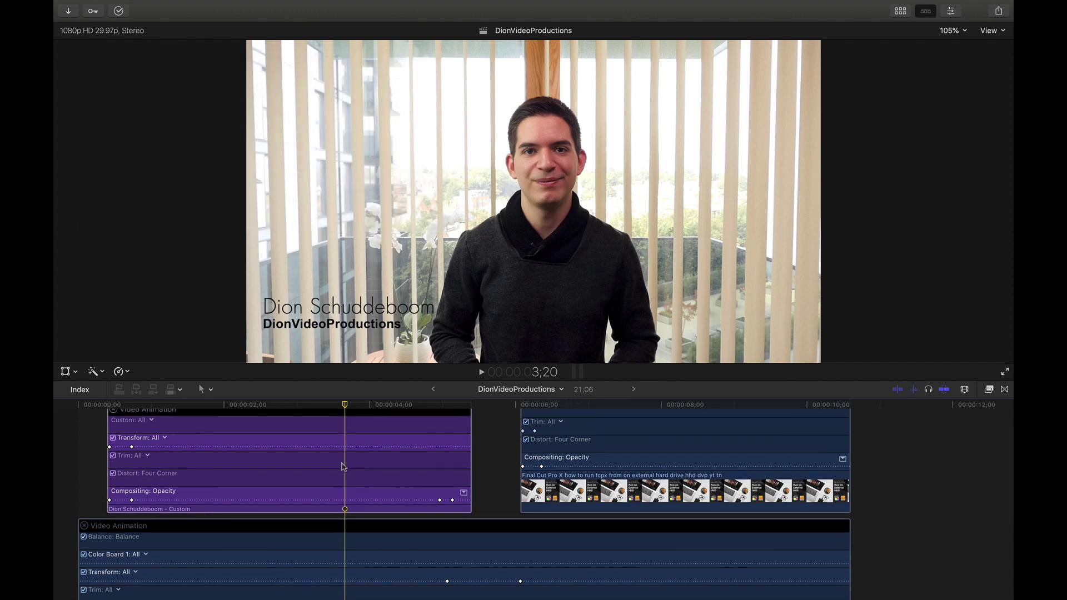
scroll(343, 467, down, 5)
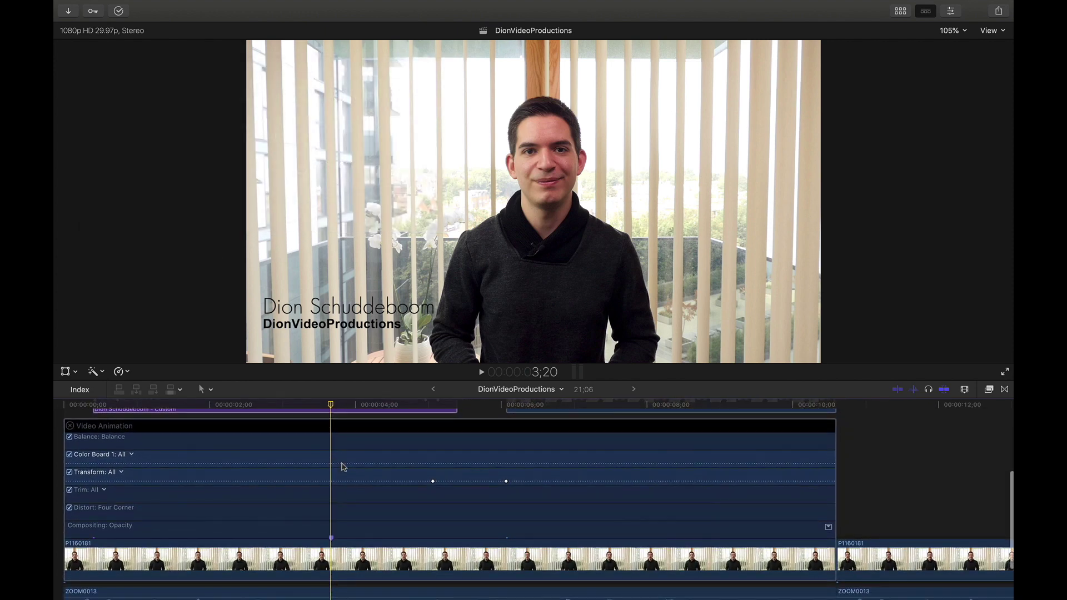
scroll(342, 467, up, 4)
scroll(343, 467, down, 3)
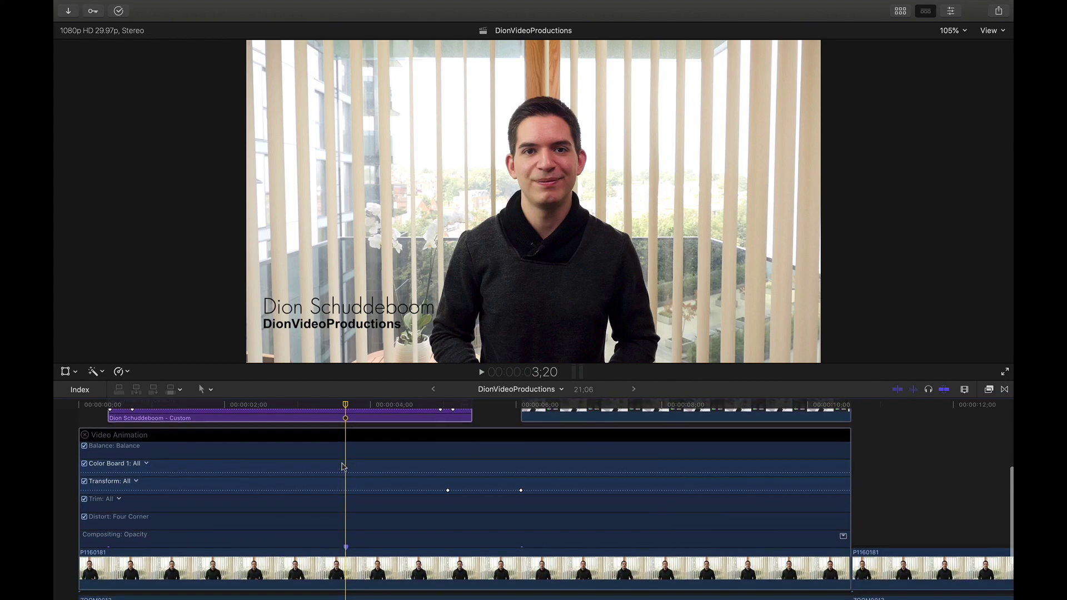
scroll(343, 466, down, 3)
key(Home)
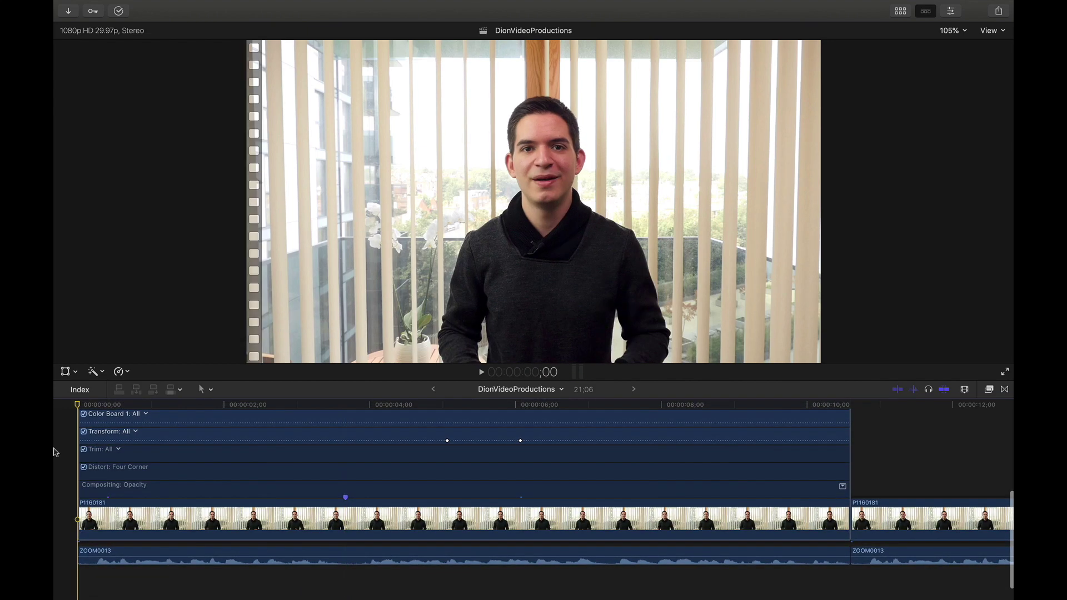
key(space)
scroll(55, 439, up, 3)
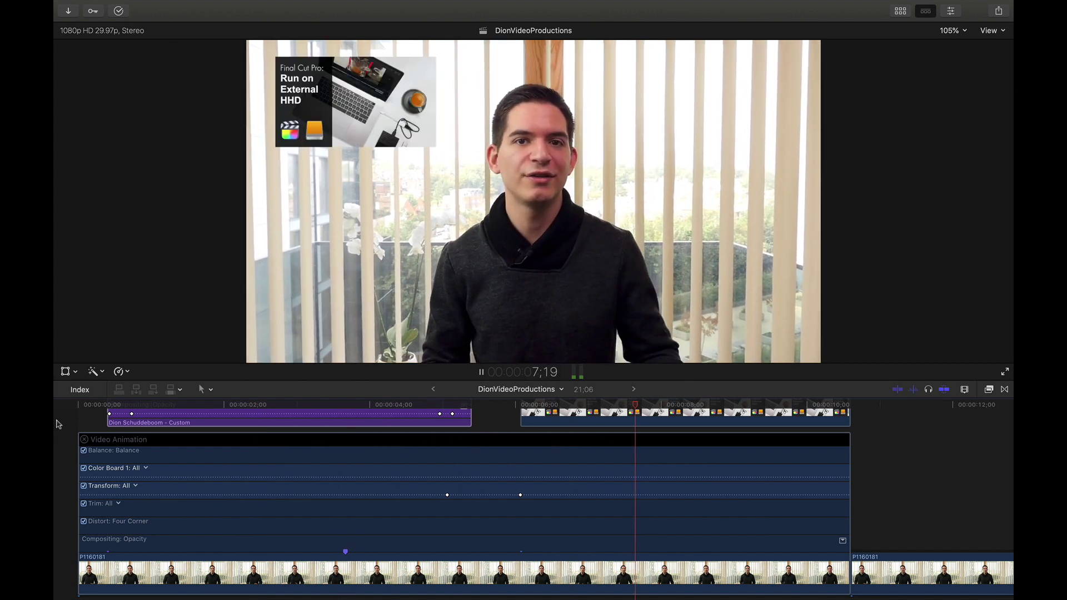
key(space)
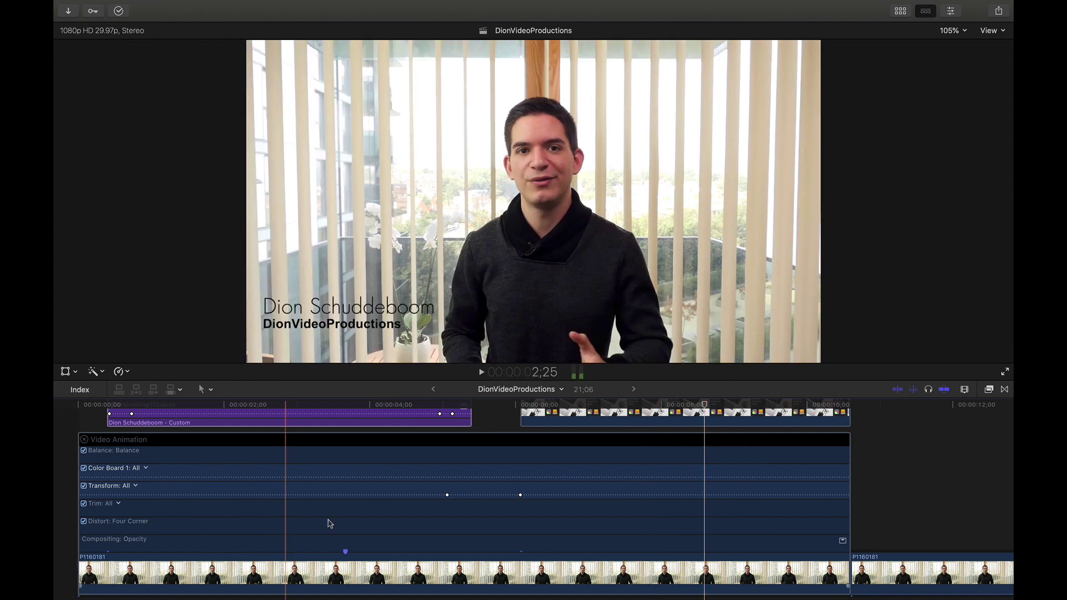
Park the playhead at the start of the second P1160181 clip and compare that clip with the animated first one.
scroll(340, 522, right, 10)
scroll(341, 521, down, 2)
scroll(340, 523, down, 2)
scroll(341, 522, right, 5)
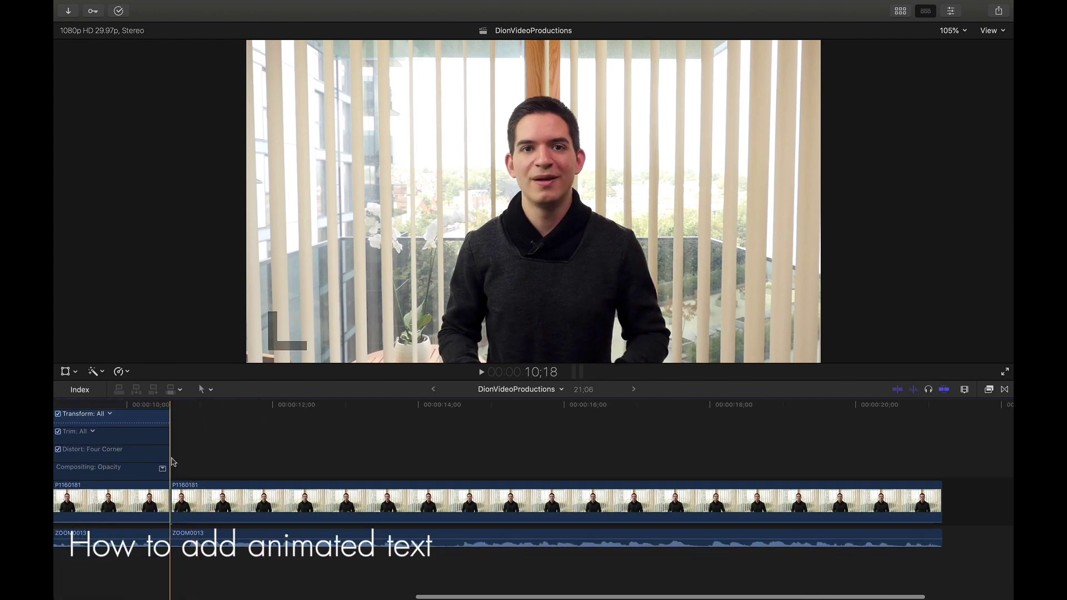
click(172, 463)
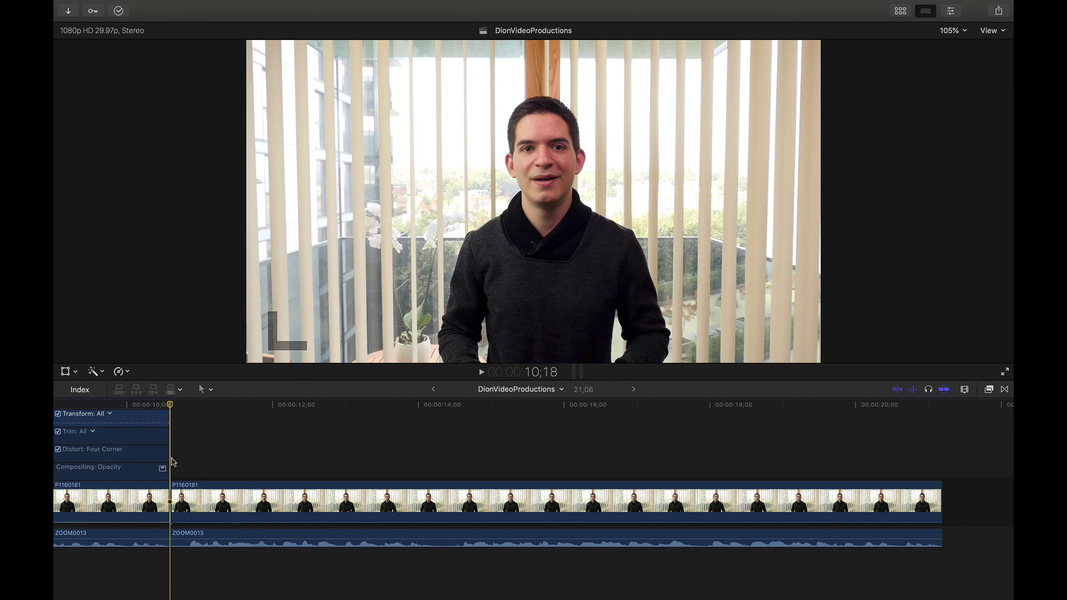
scroll(172, 462, left, 10)
scroll(154, 486, up, 3)
scroll(178, 495, left, 4)
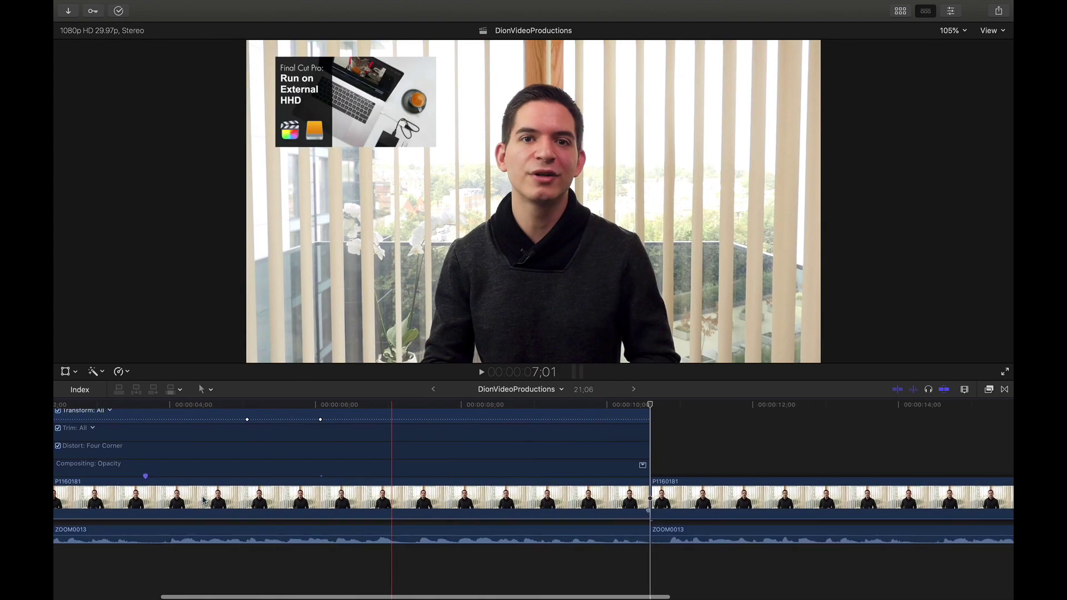
scroll(202, 500, right, 8)
scroll(204, 500, right, 3)
scroll(203, 501, down, 1)
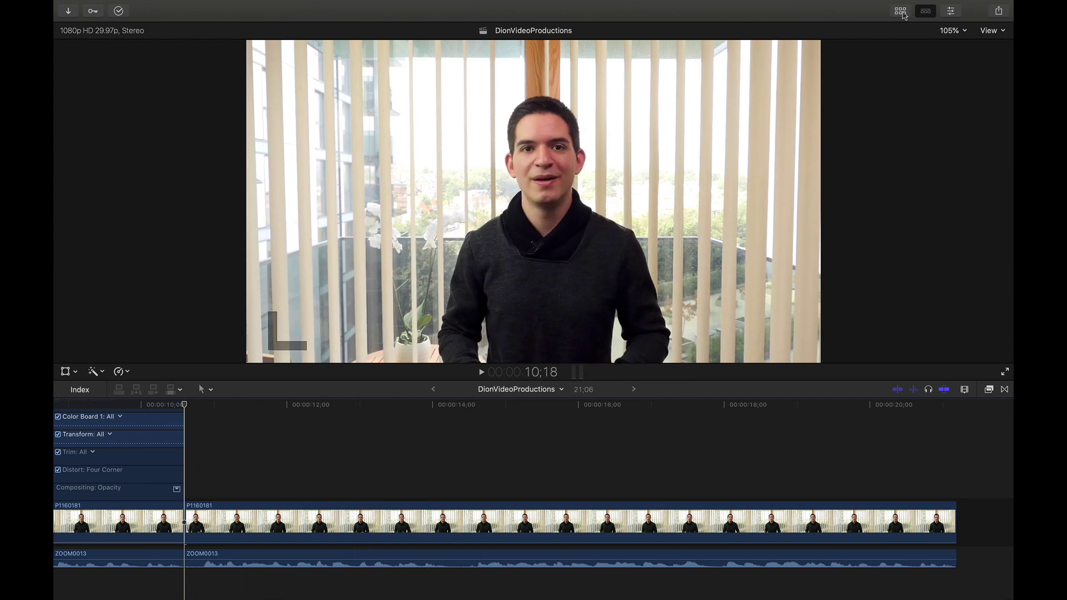
Add the Custom title above the second P1160181 clip, starting shortly after the clip begins, and hide the browser.
key(alt+super+1)
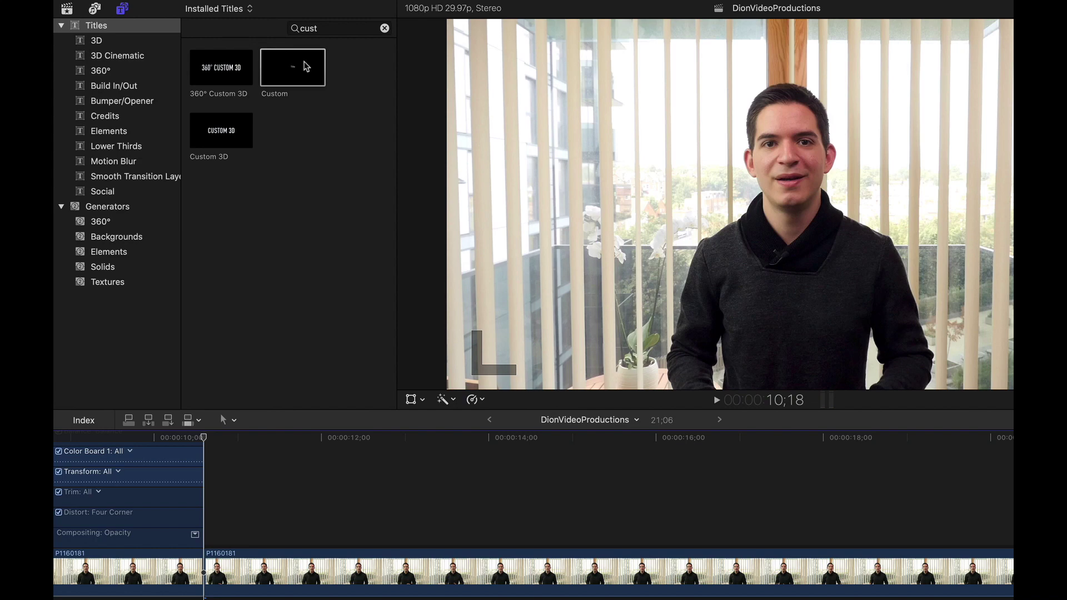
drag(291, 70, 233, 530)
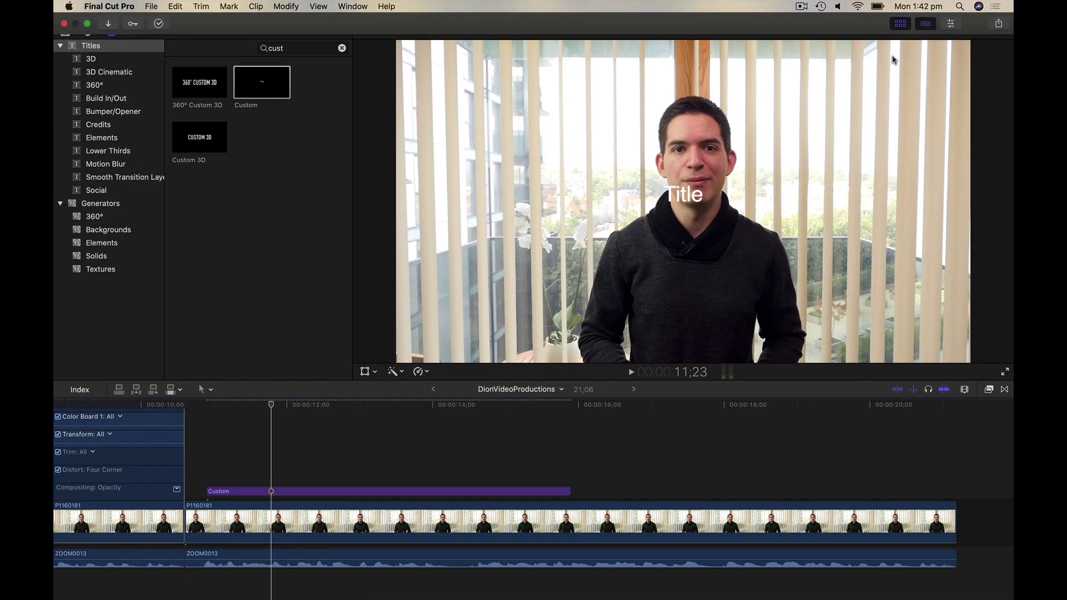
click(901, 25)
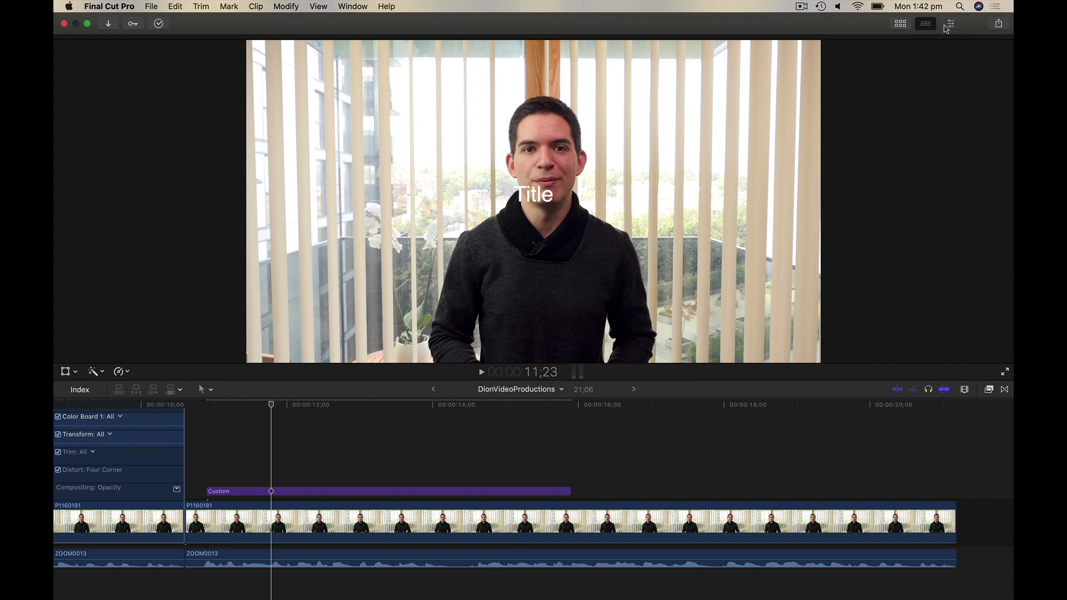
Show the title's settings and set the face color of both text lines to Licorice.
click(951, 24)
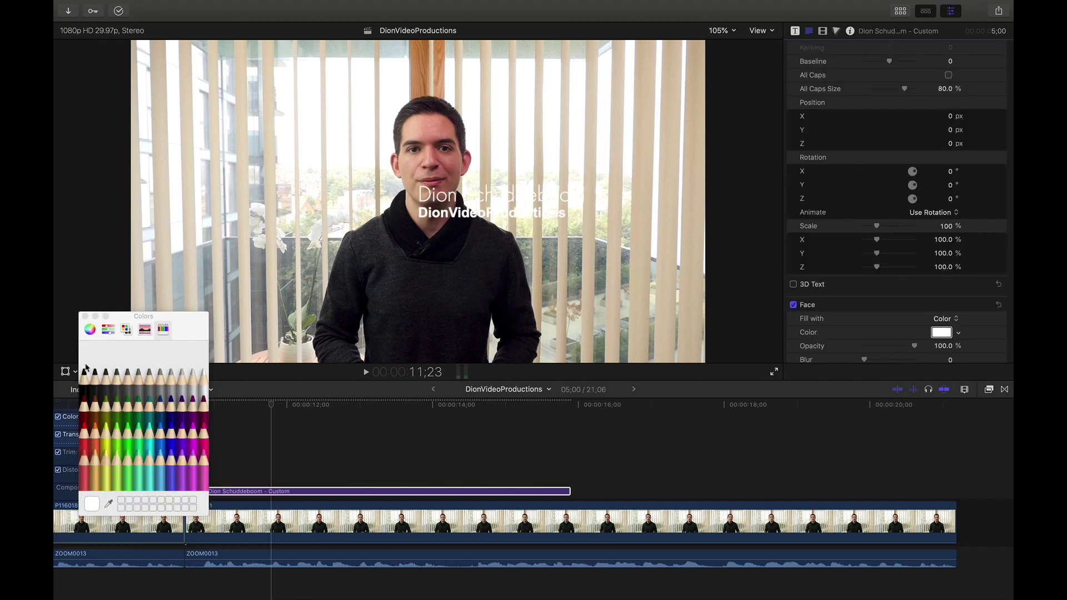
click(84, 371)
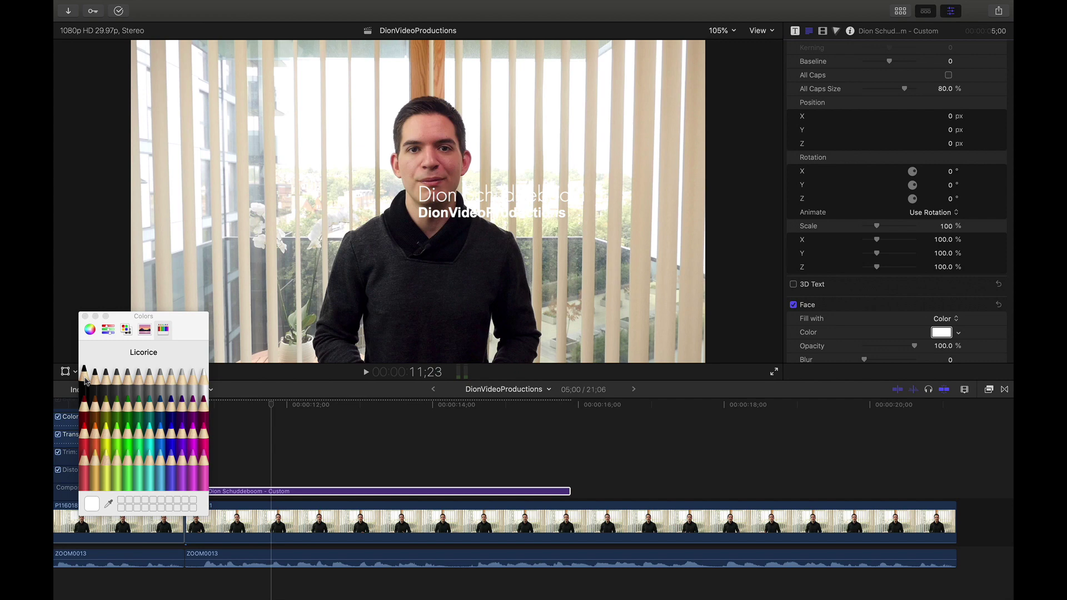
click(85, 316)
scroll(895, 192, up, 5)
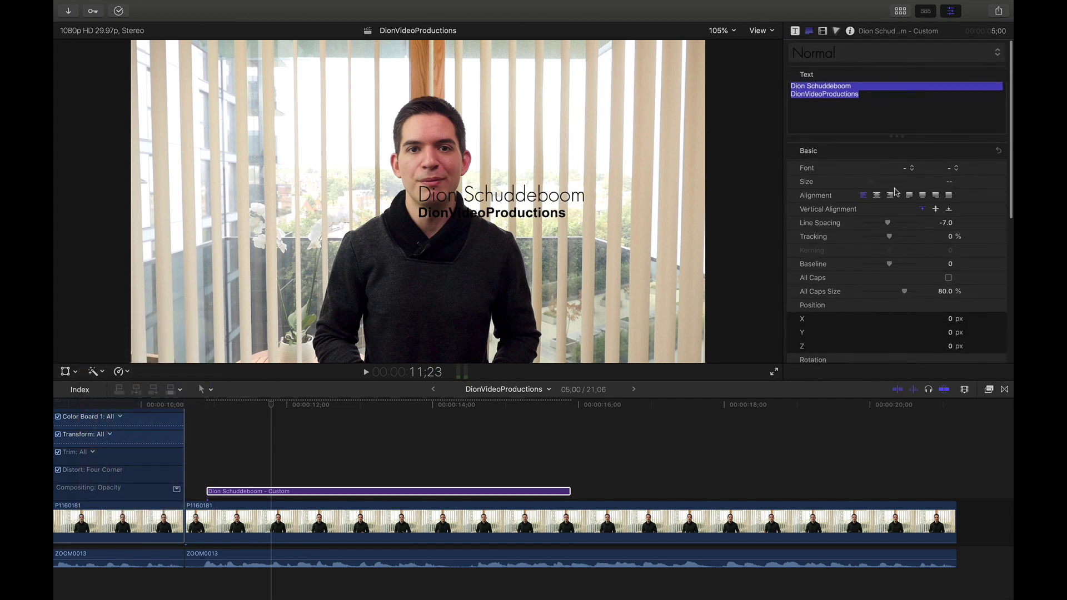
Move the title to the lower-left area of the frame, at about X -904 px and Y -376 px.
click(822, 30)
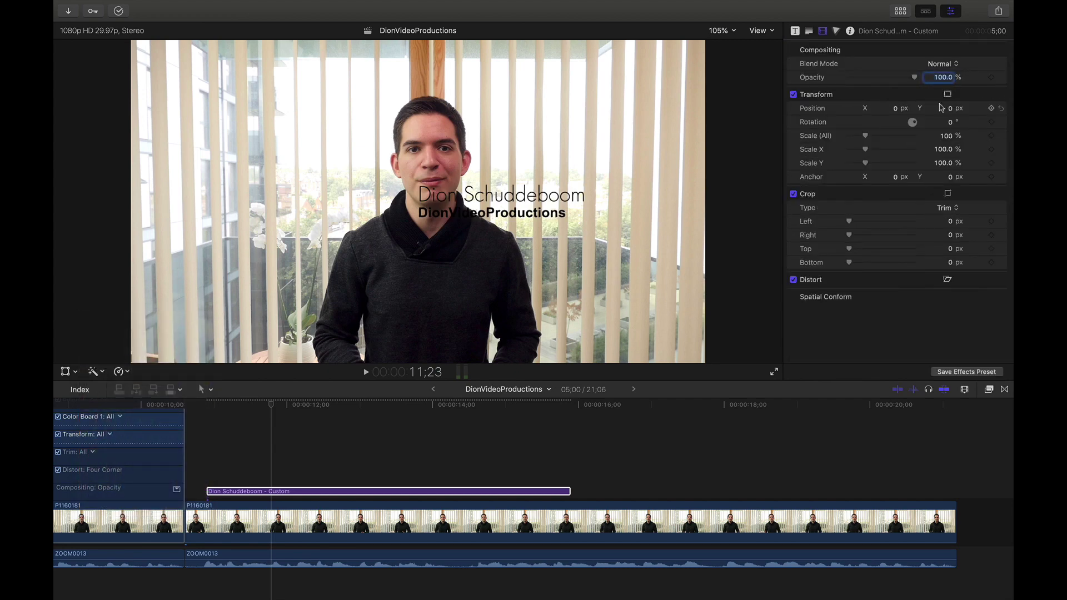
drag(950, 108, 896, 108)
click(895, 108)
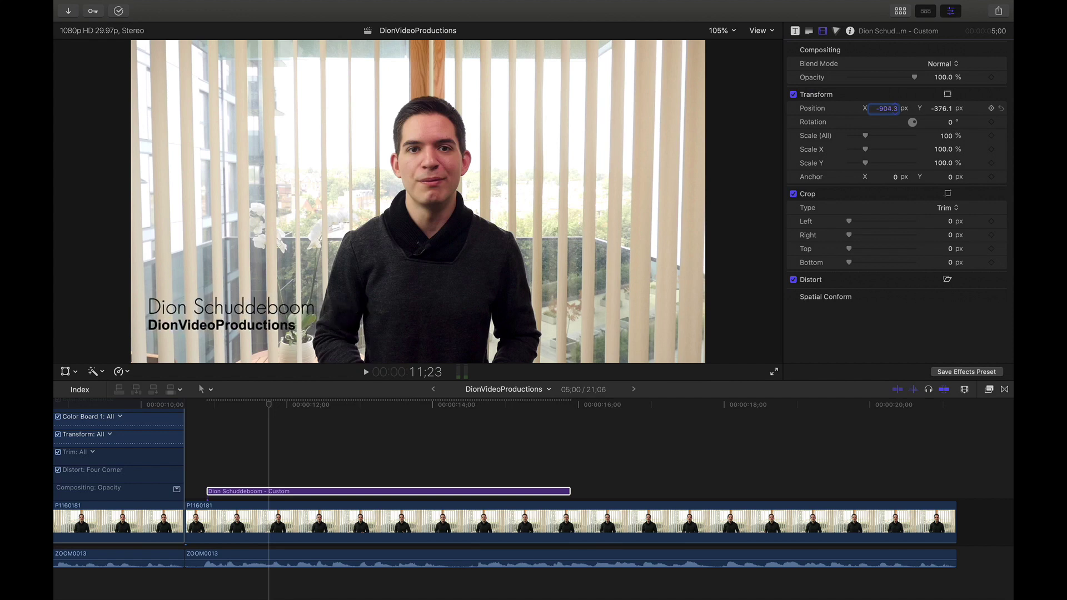
Play the section from the start of the second clip to check how the title appears.
click(191, 438)
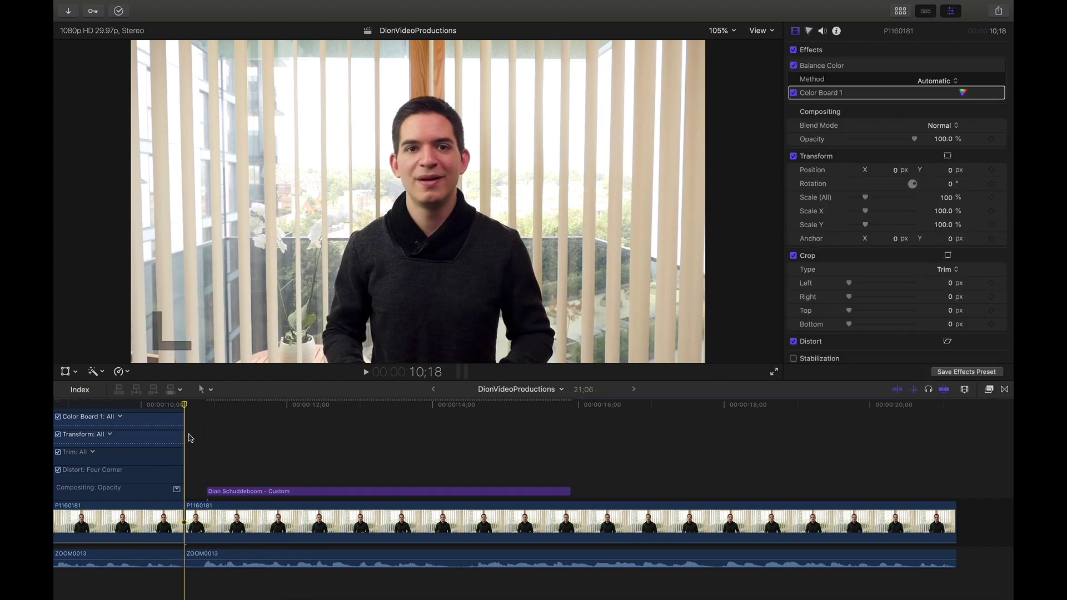
key(space)
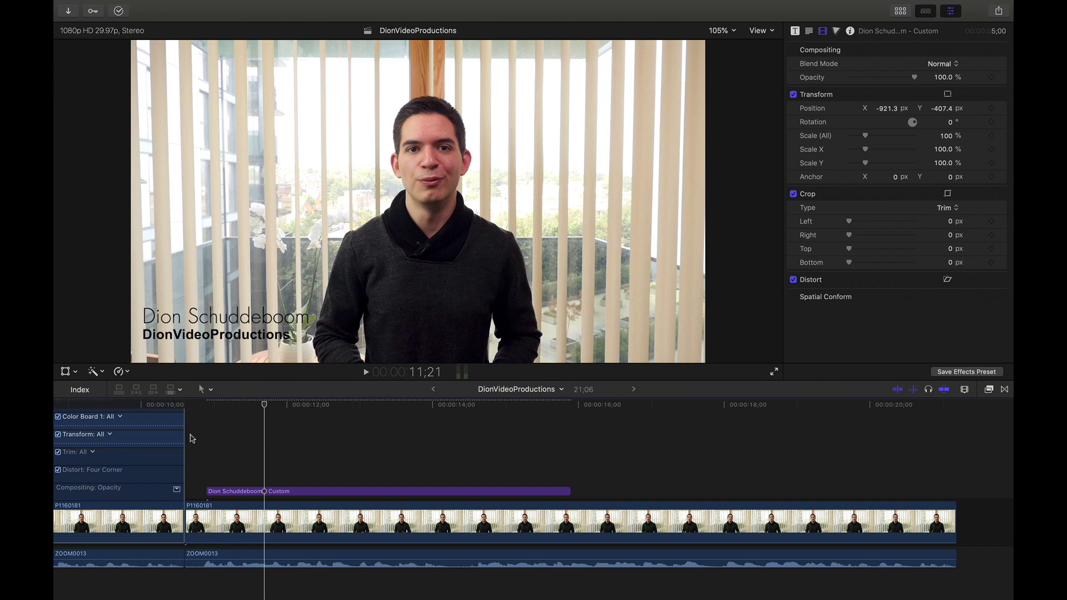
click(192, 439)
key(space)
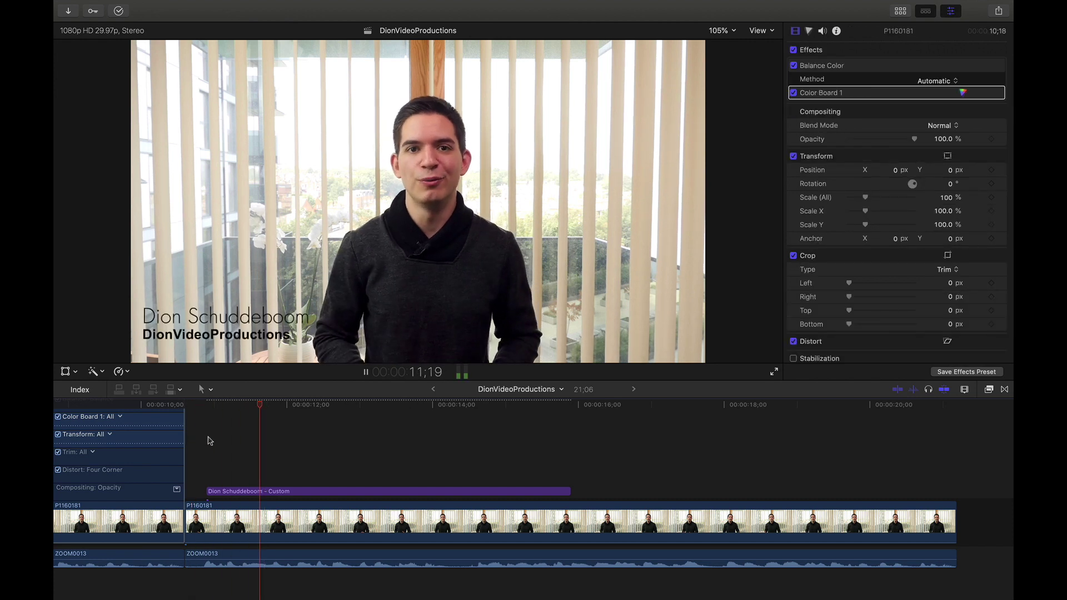
Park the playhead at the title's first frame, 10;27, and show the title clip's video animation.
click(207, 441)
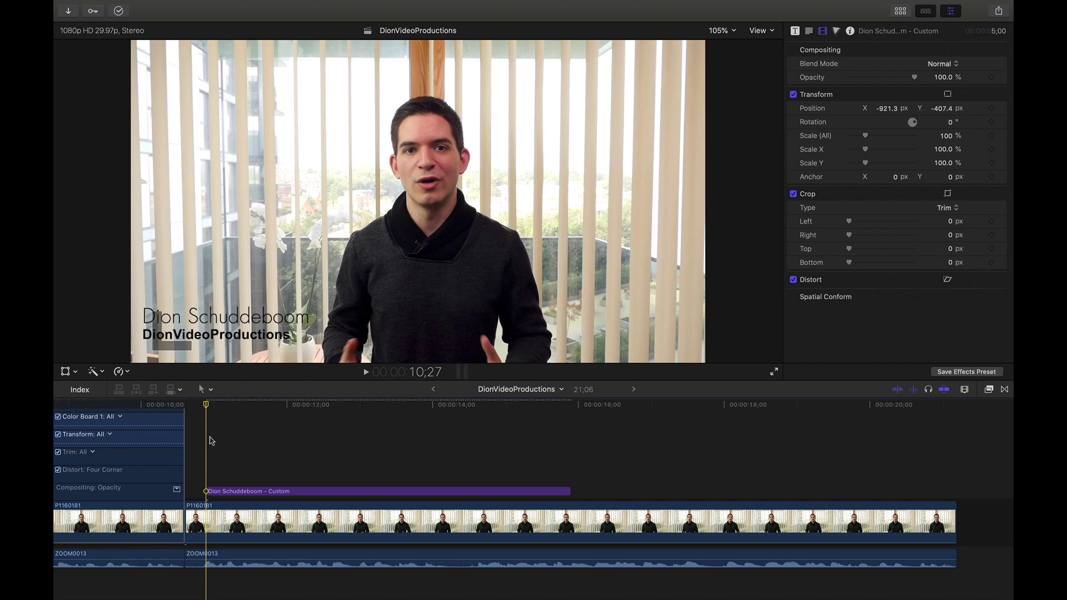
key(space)
click(213, 491)
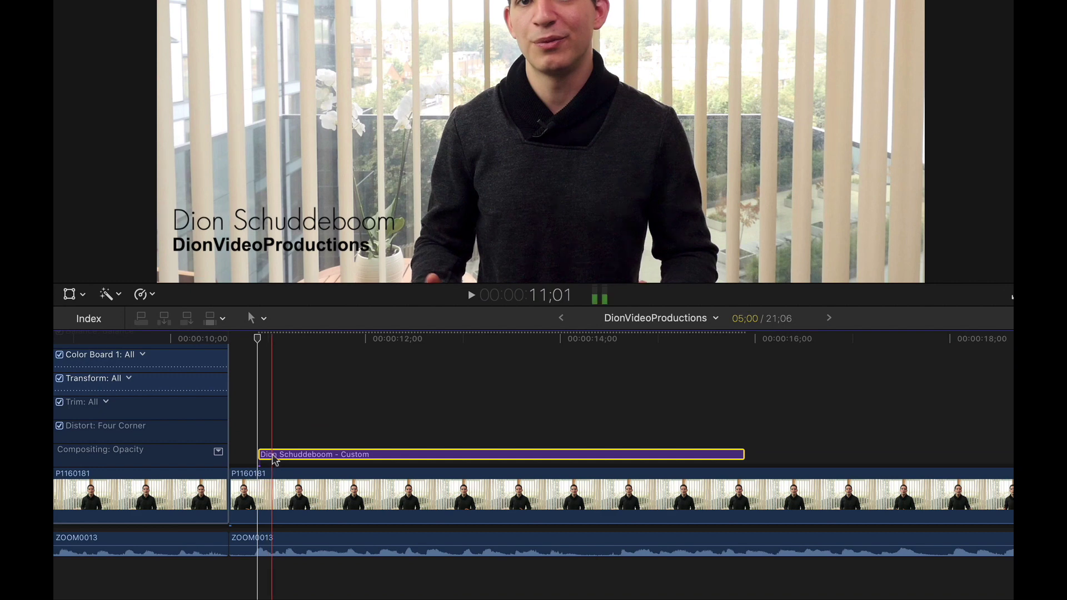
right_click(273, 459)
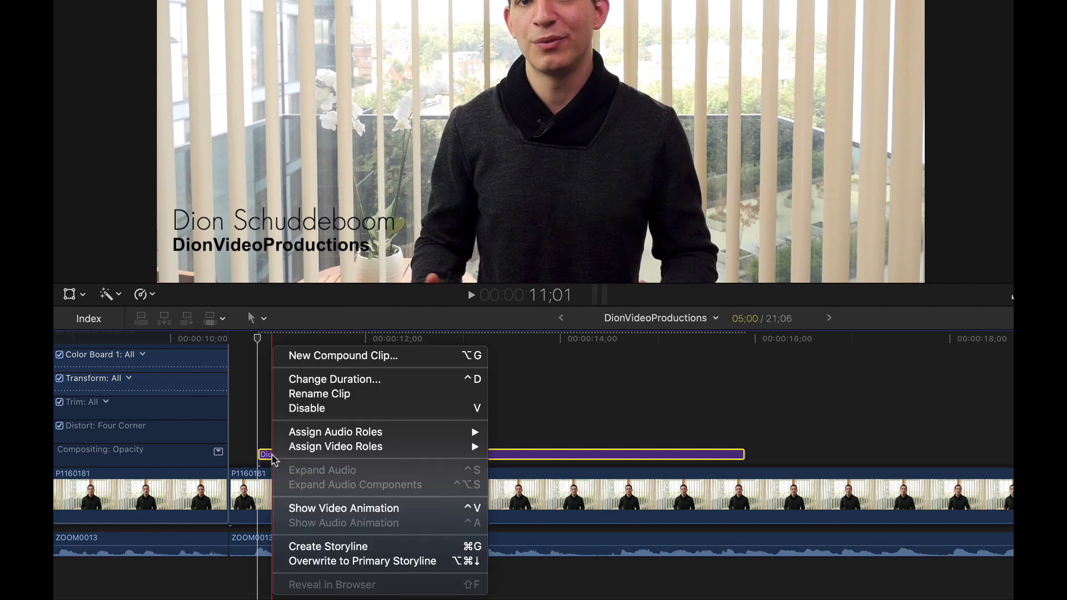
click(419, 518)
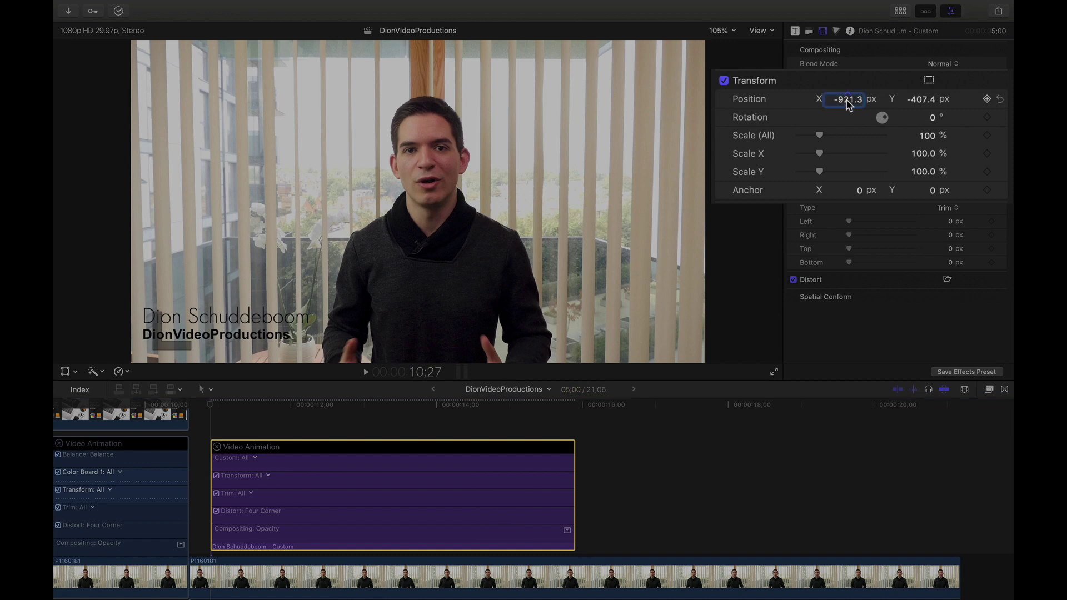
Set the title's Position X to -1537.0 px, outside the frame, and add a Position keyframe at the title's start.
click(845, 101)
key(super+a)
drag(845, 100, 812, 102)
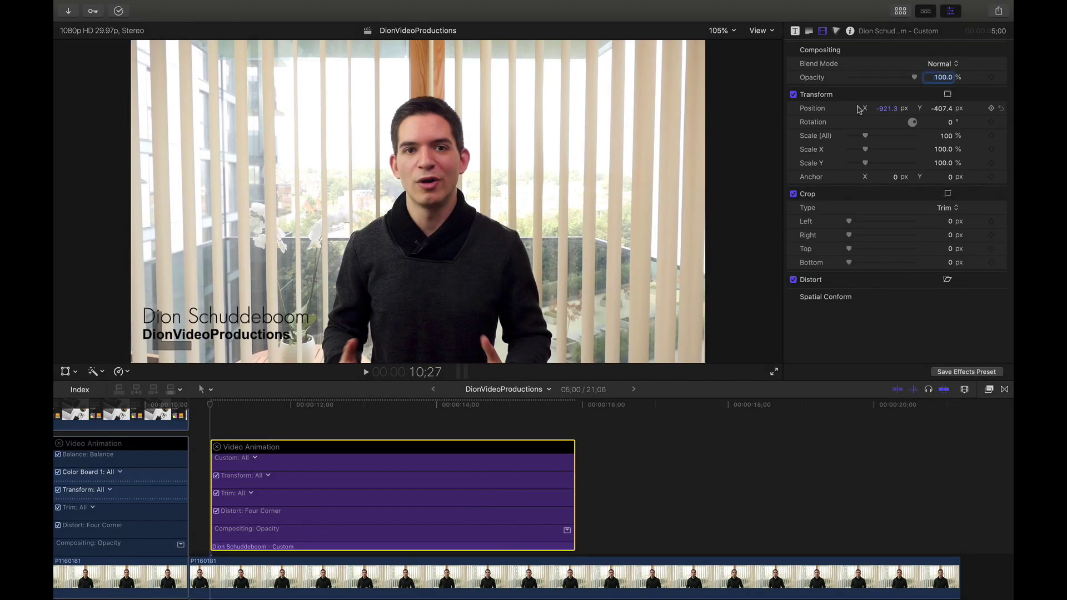
drag(888, 111, 888, 112)
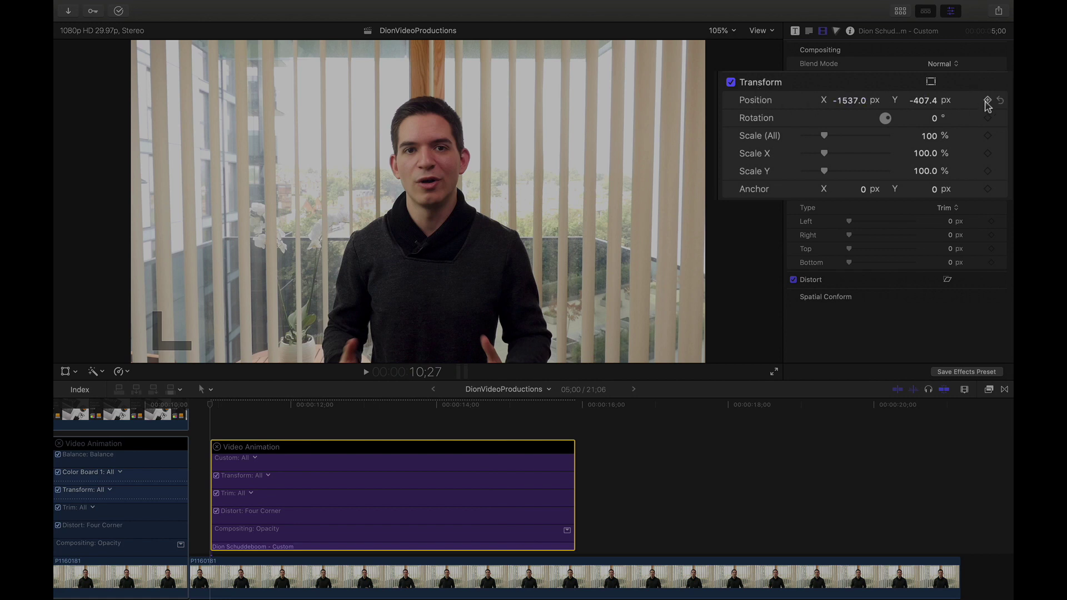
click(988, 101)
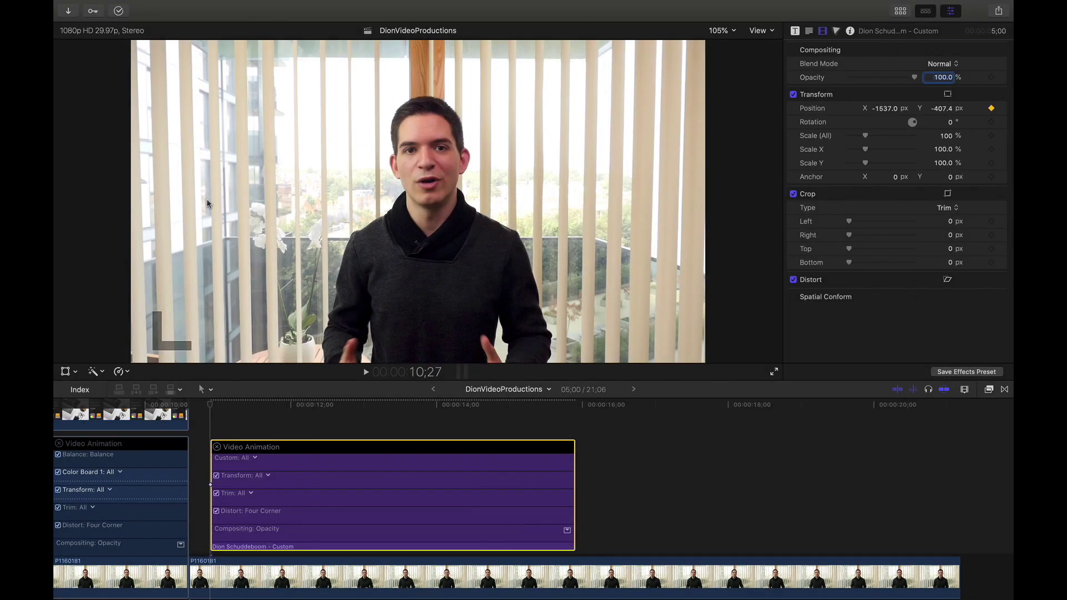
click(211, 492)
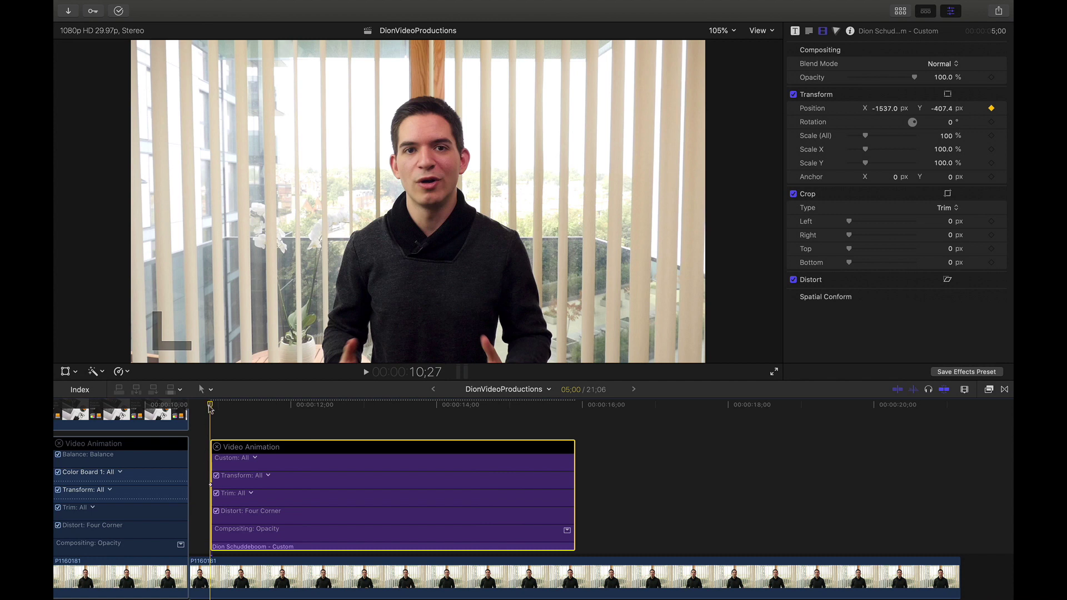
Move the playhead to 11;04 and set the title's Position X to -921.3 px for the second keyframe.
drag(210, 409, 230, 411)
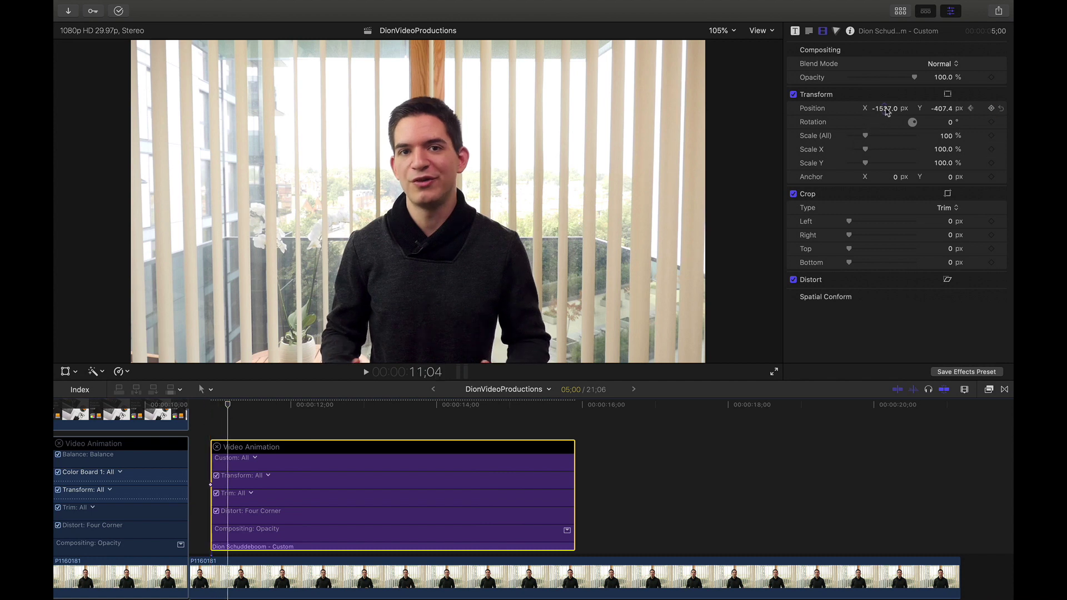
click(886, 109)
double_click(887, 109)
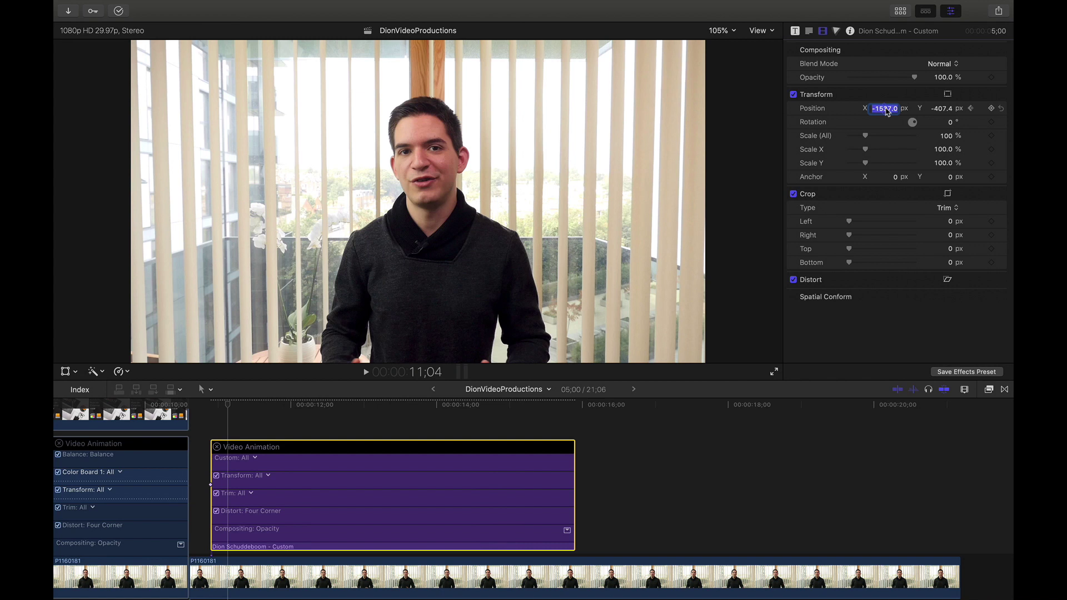
text(-921.3)
key(Return)
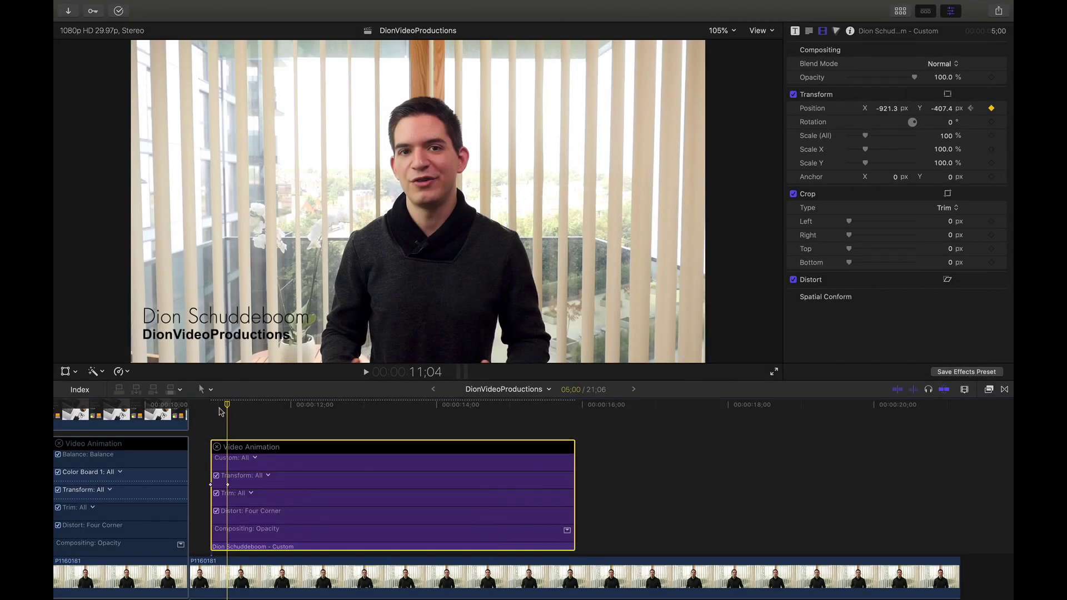
Play from the start of the second clip to check the title's slide-in, and return the playhead to 10;18.
click(194, 422)
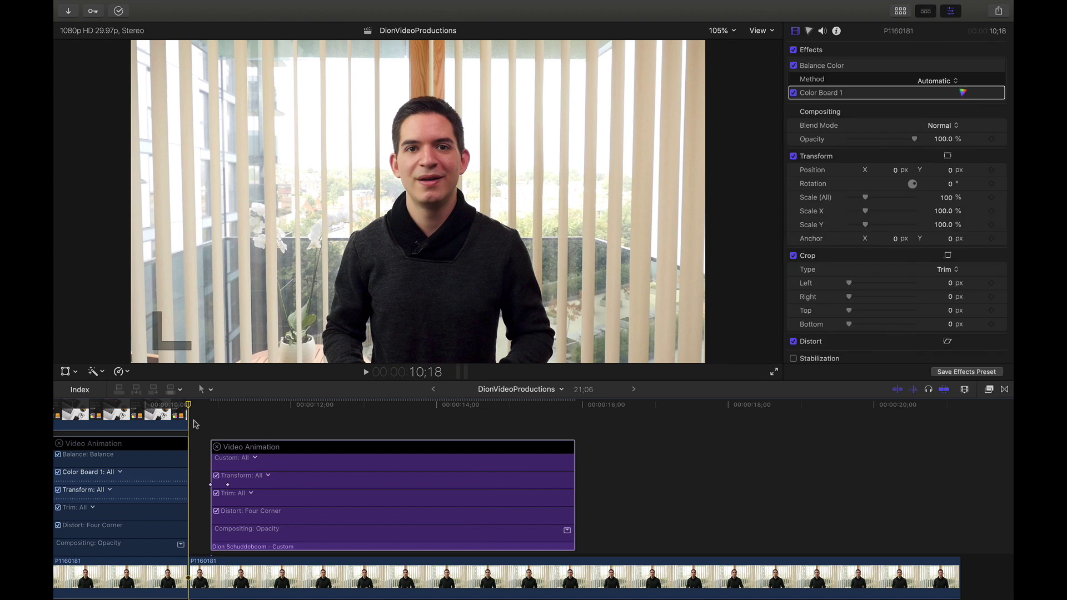
key(space)
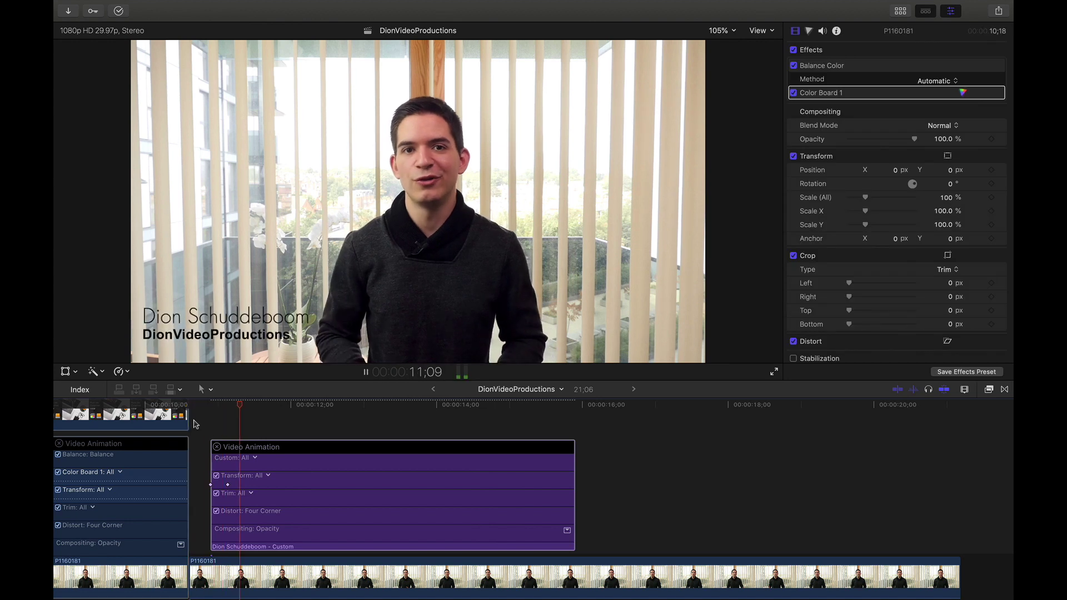
click(194, 424)
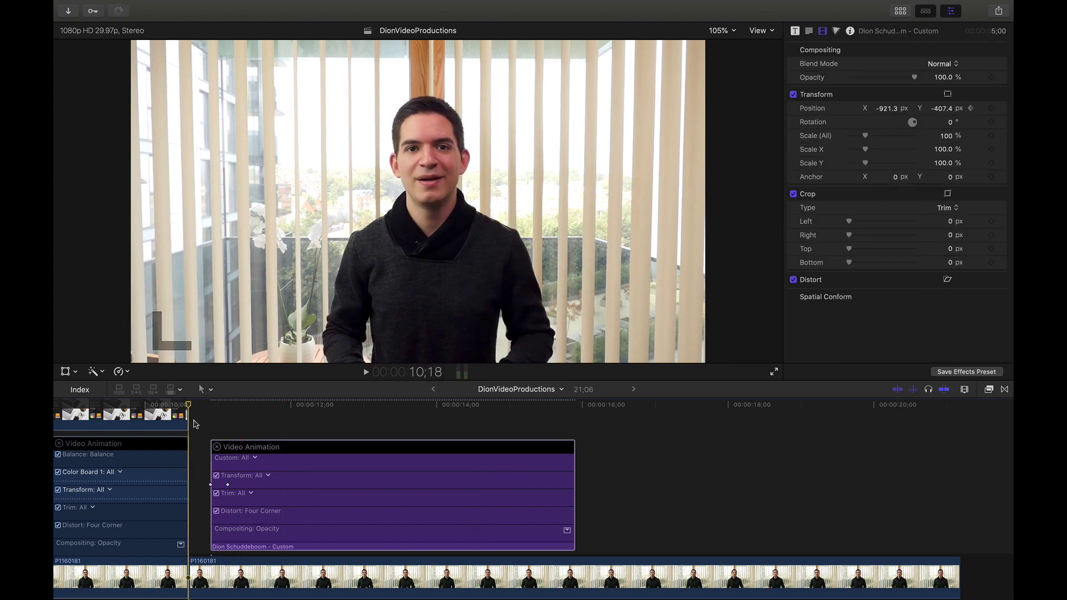
Replay the title's slide-in from just before the title starts to check its movement.
key(space)
key(space)
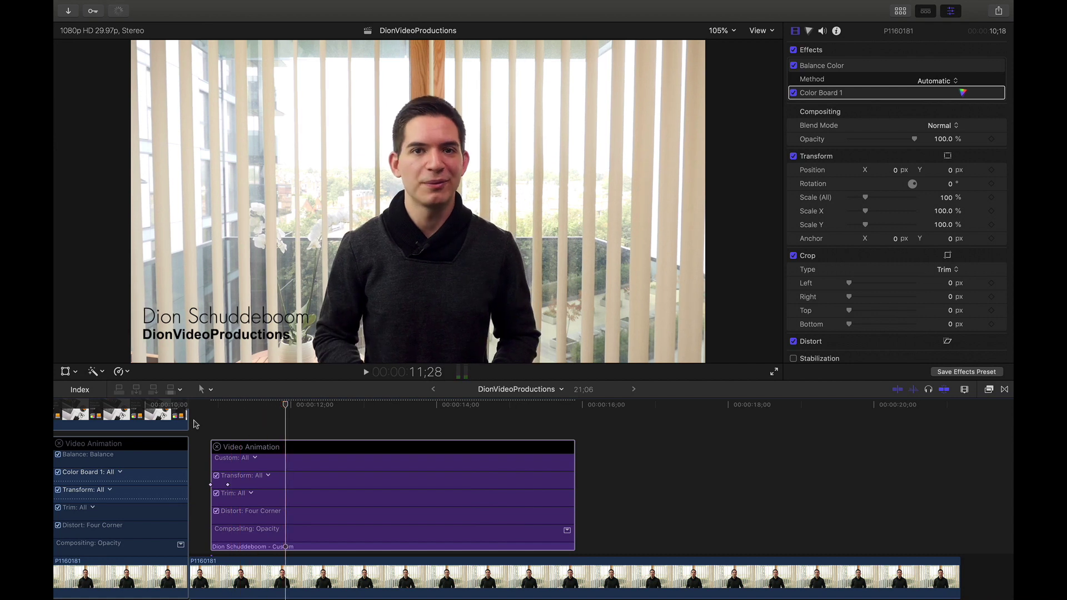
click(200, 426)
key(space)
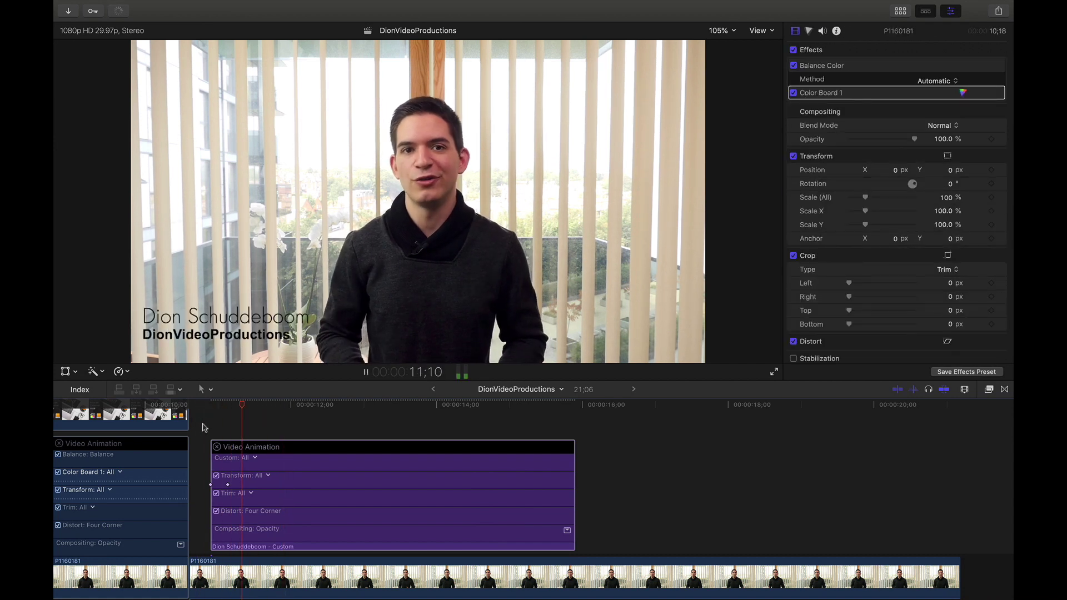
Keyframe the title's Opacity at 0% on its first frame, 10;27, and at 100% on 11;04 to fade it in.
click(213, 426)
click(214, 427)
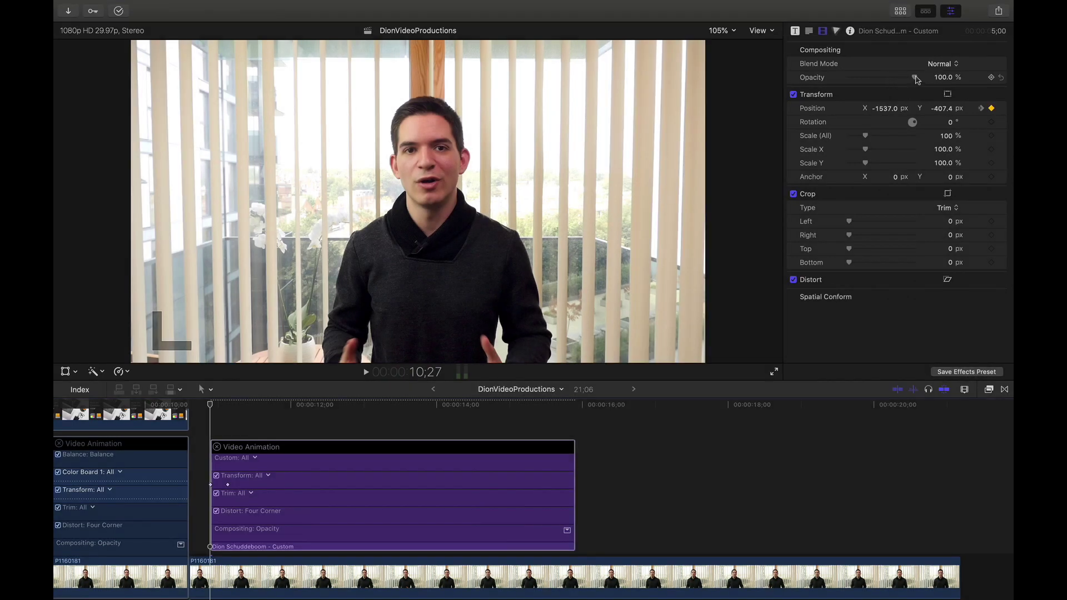
drag(911, 80, 840, 81)
click(992, 77)
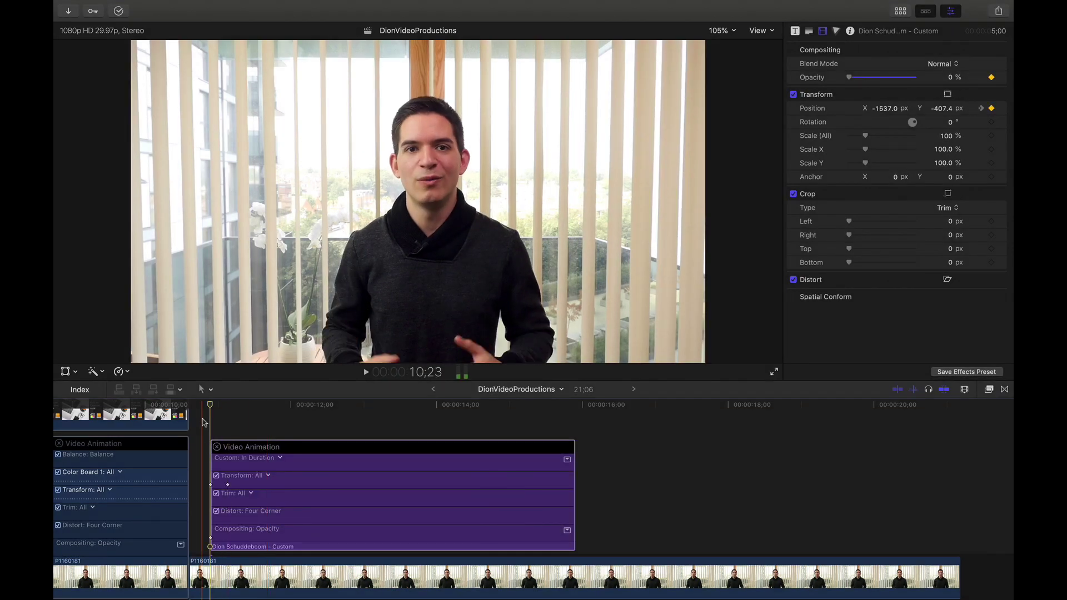
drag(214, 408, 224, 410)
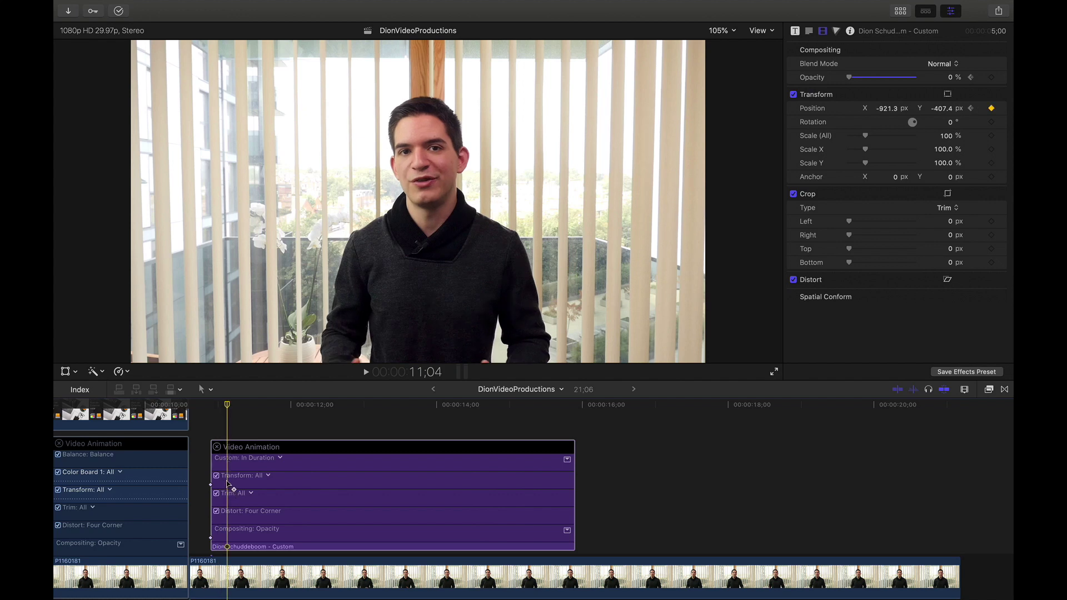
drag(851, 78, 937, 81)
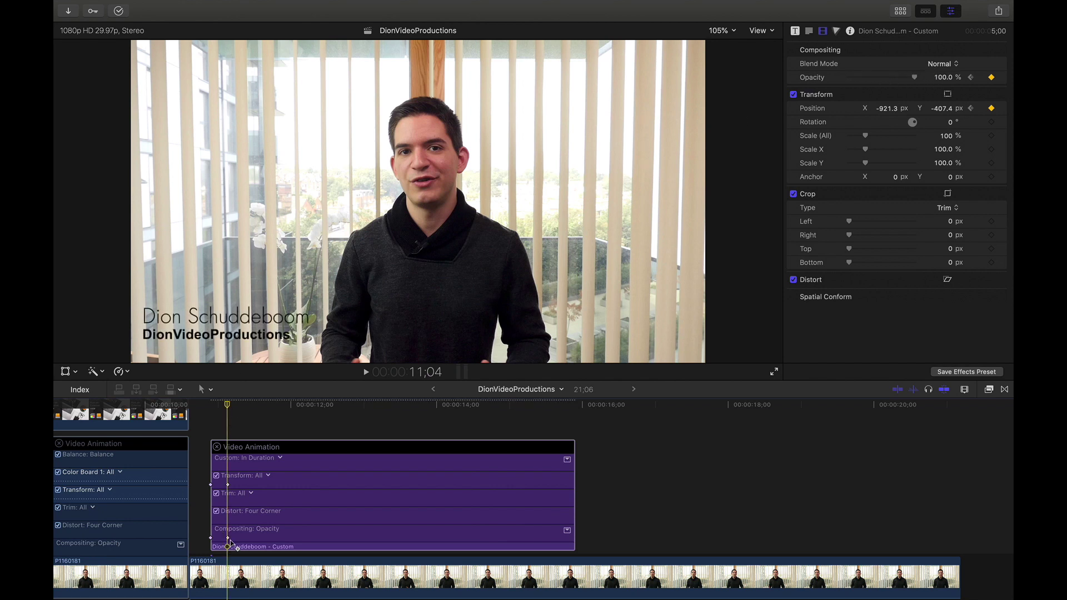
Play from just before the title to check the fade-in combined with the slide-in.
click(199, 479)
key(space)
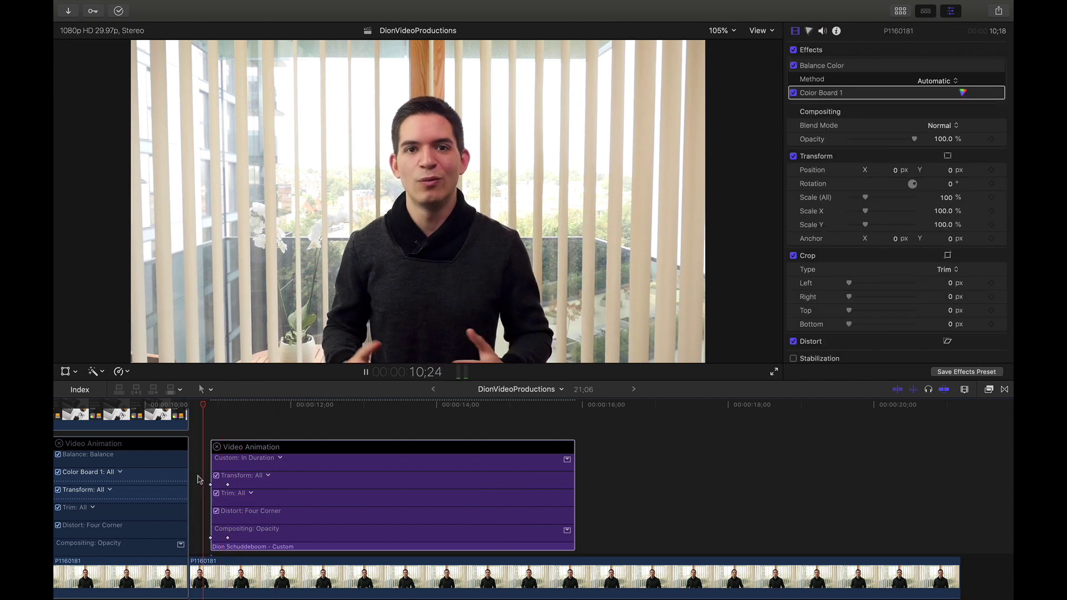
key(space)
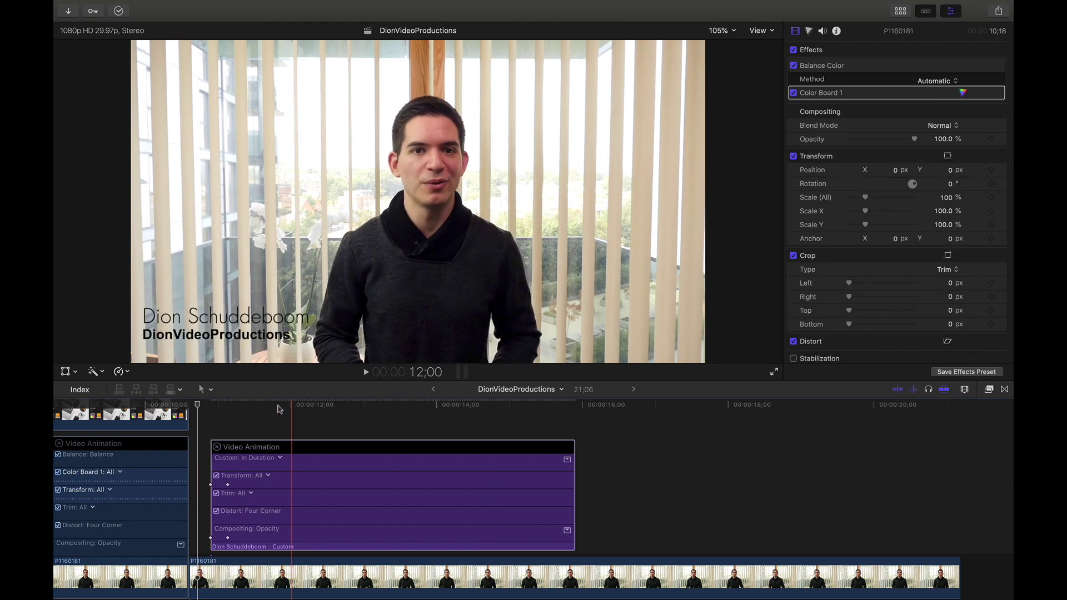
key(space)
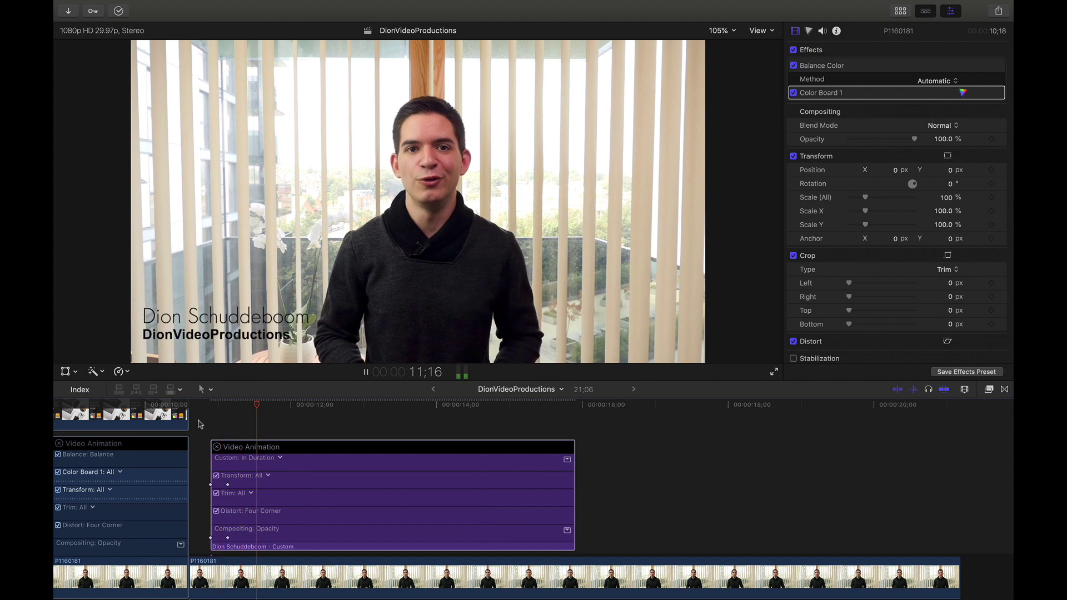
key(space)
Advance frame by frame from the title's first frame past the second keyframes, examining how Position and Opacity change.
click(213, 424)
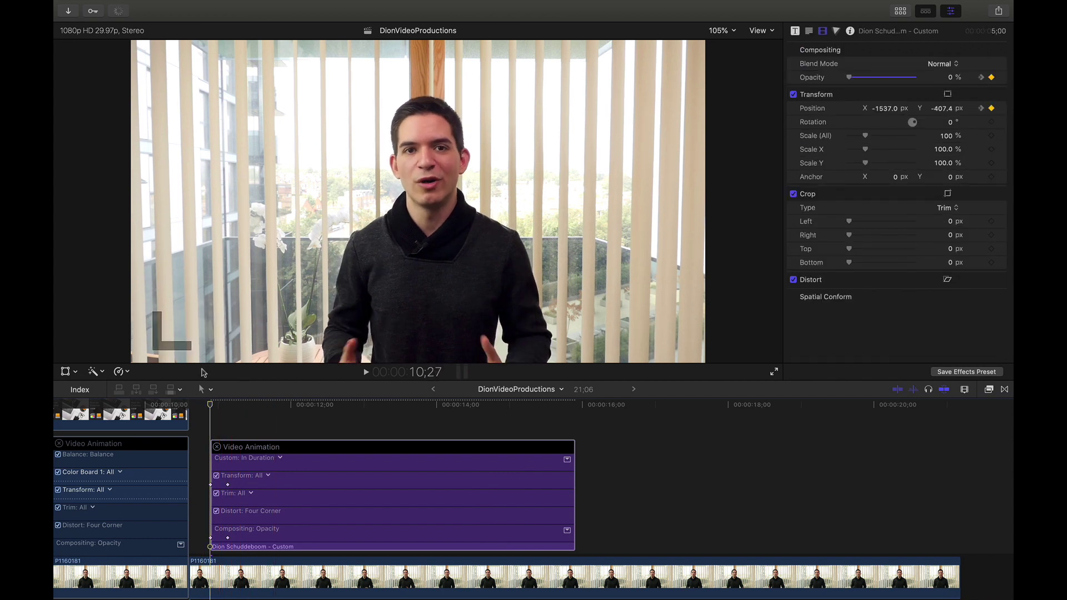
key(Right)
key(Right)
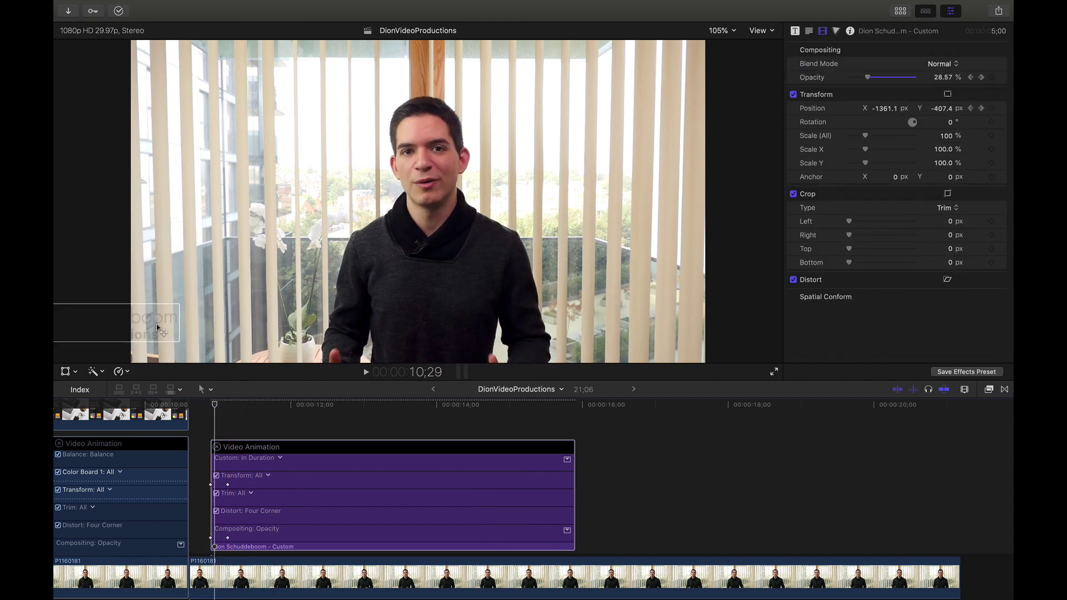
key(Right)
key(Right)
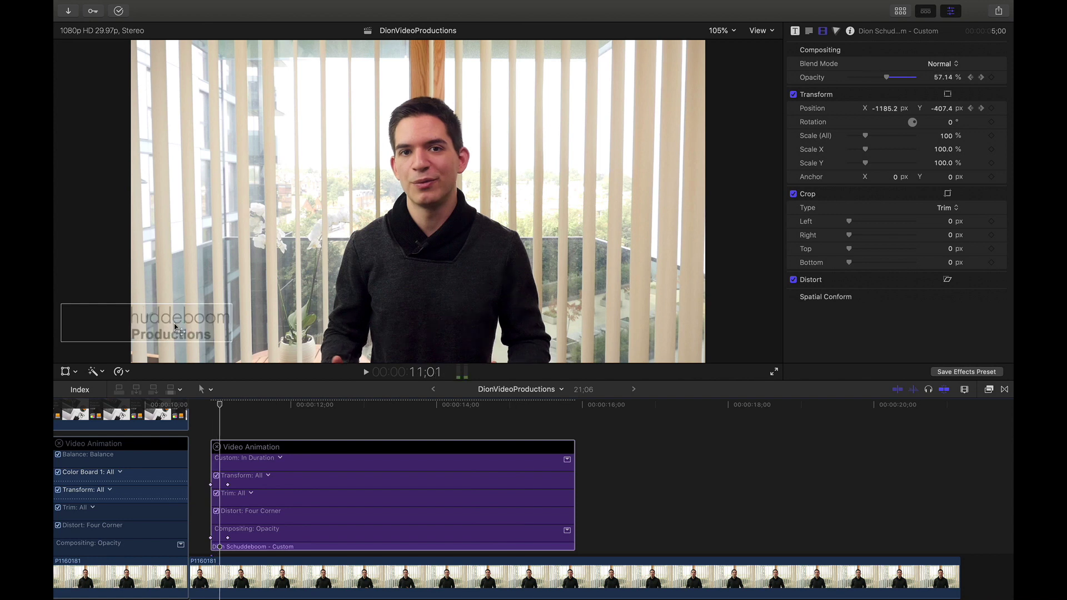
key(Right)
key(Right)
key(Right)
key(Right)
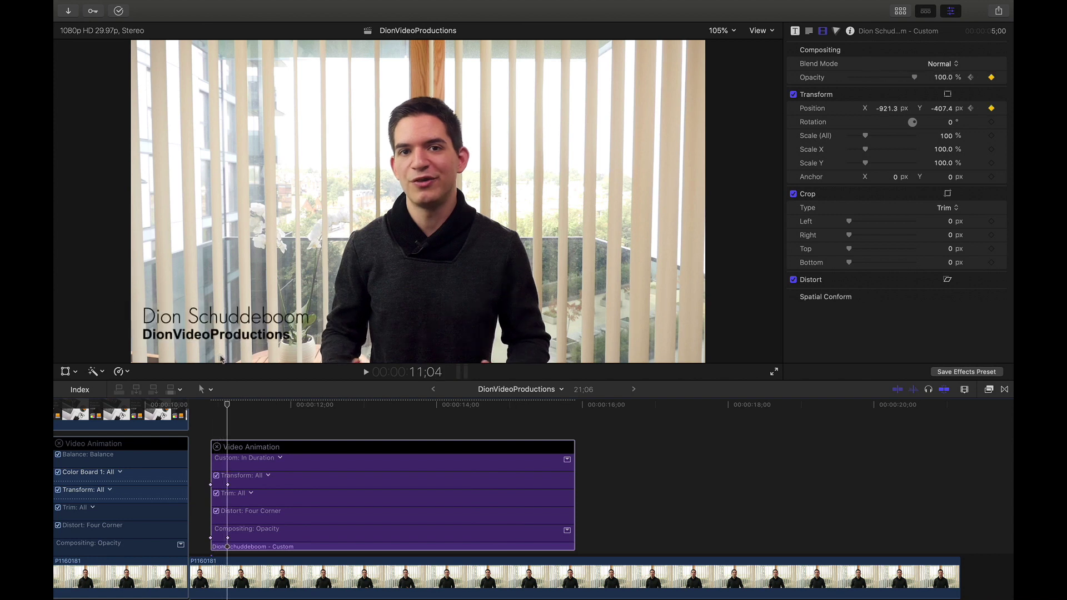
key(Right)
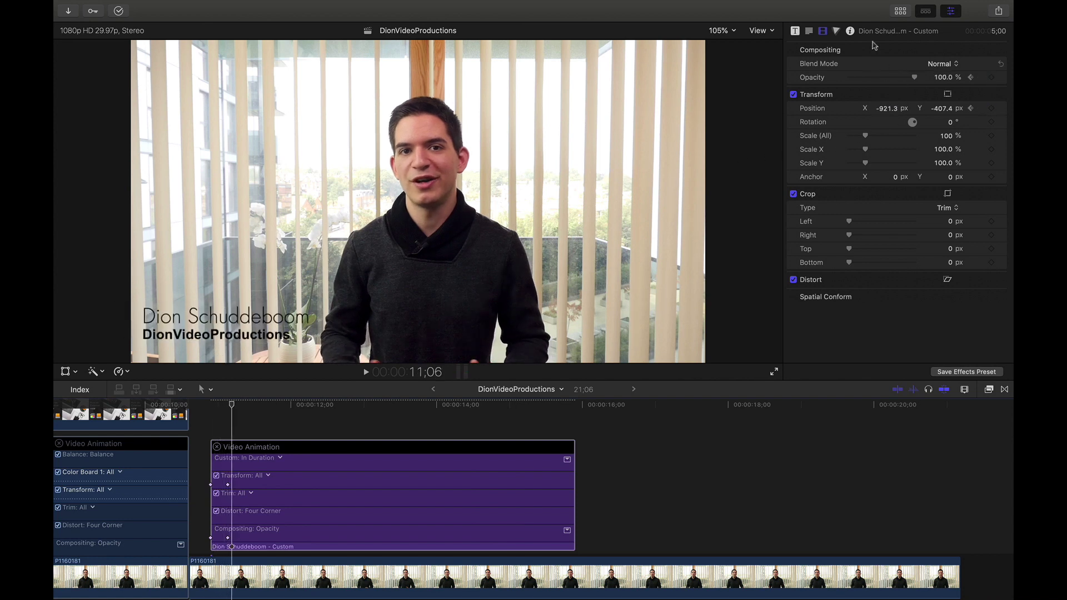
Go back frame by frame to the title's start at 10;27, examining the interpolated values, and play the title.
key(Left)
key(Left)
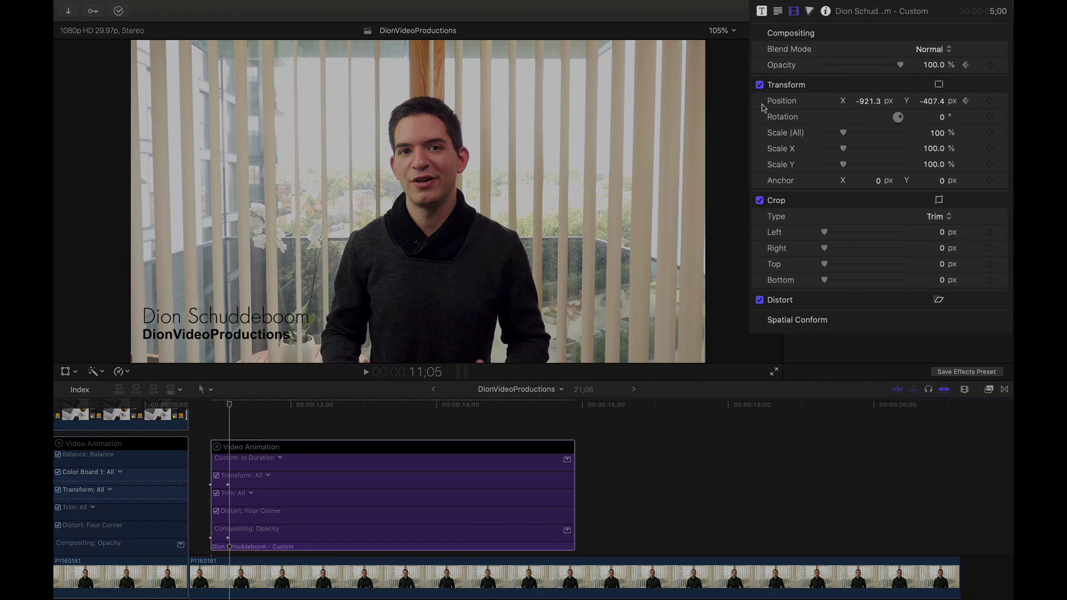
key(Left)
key(Left)
key(Left)
key(Left)
key(Left)
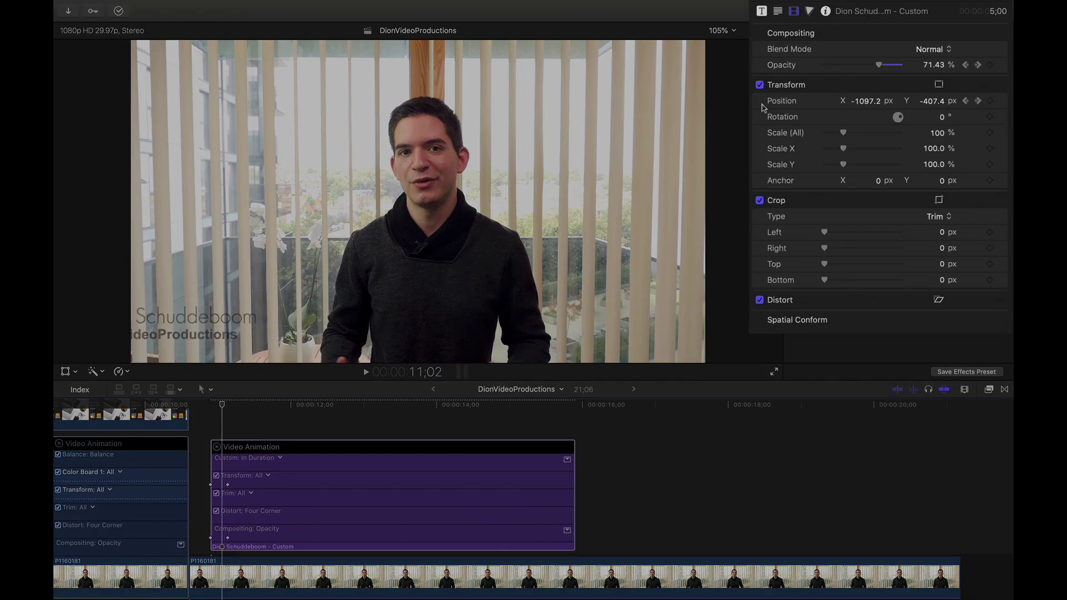
key(space)
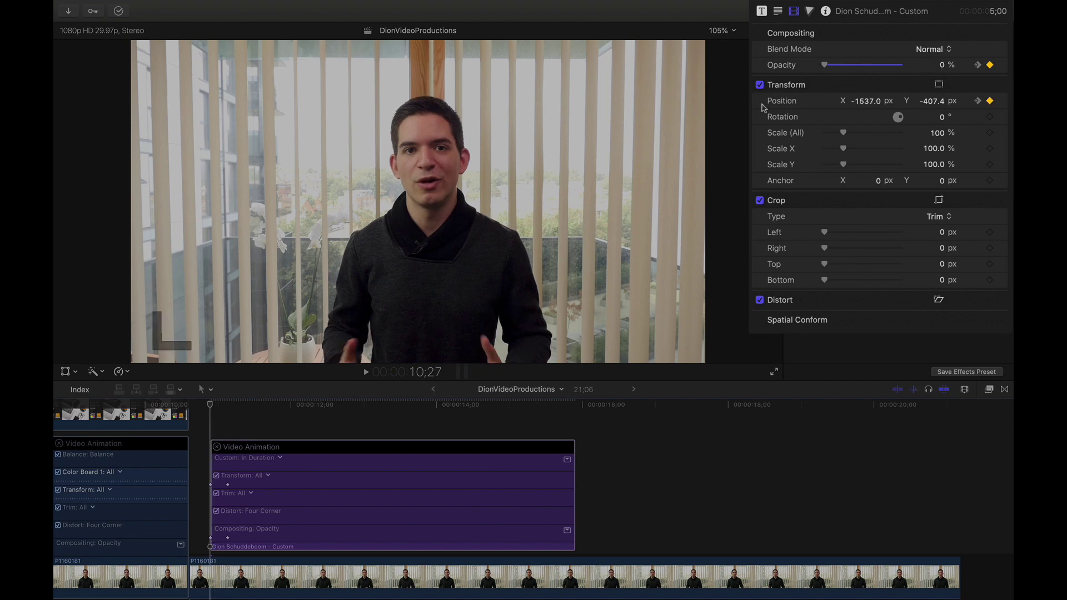
key(space)
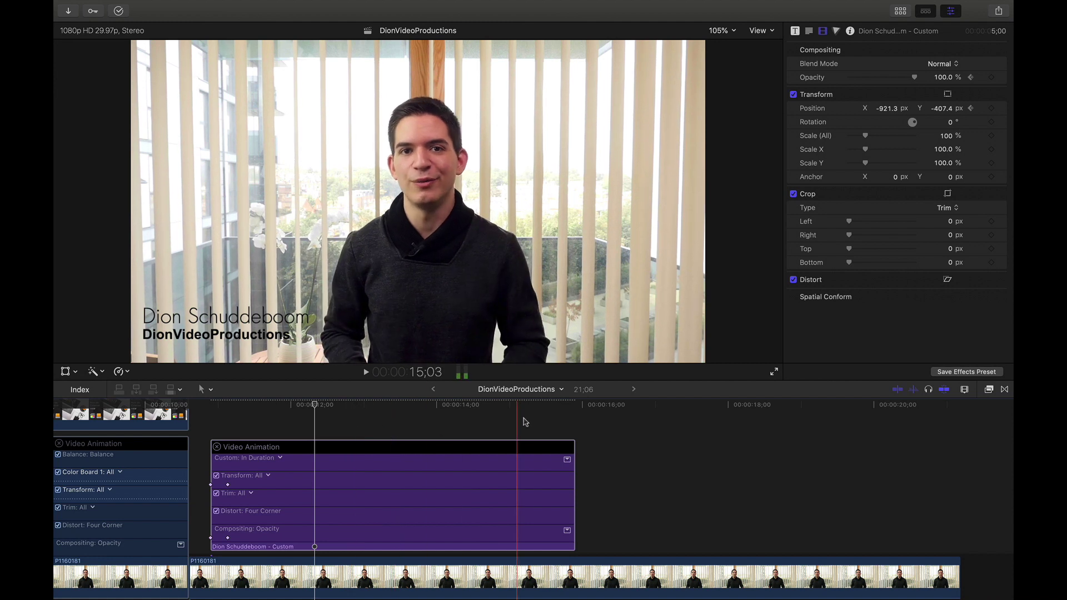
Keyframe the title's Opacity at 100% on 15;10 and at 0% on 15;21 to fade it out.
click(534, 406)
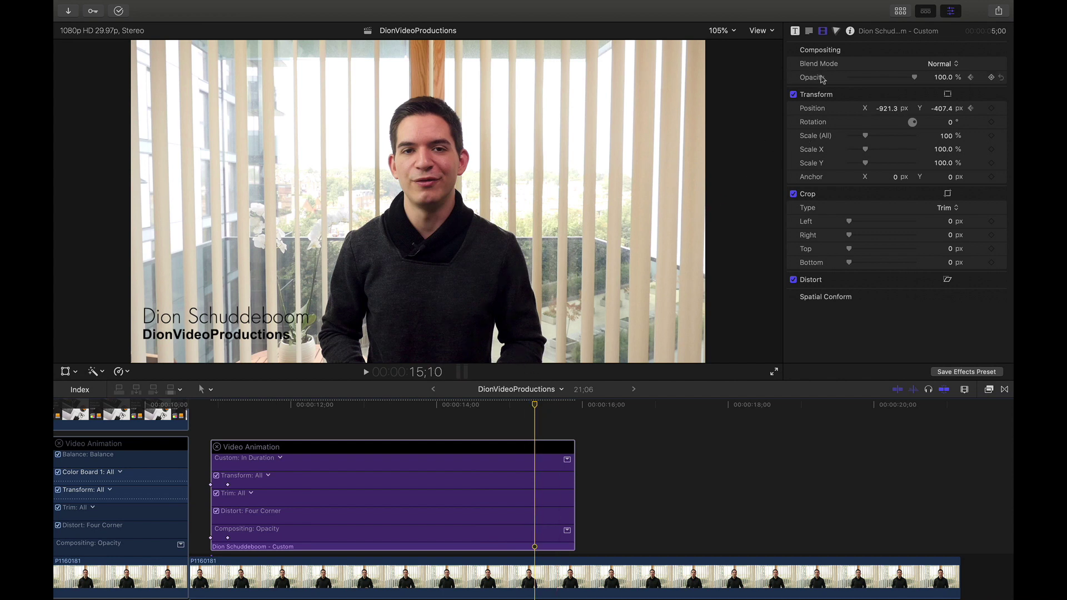
click(991, 79)
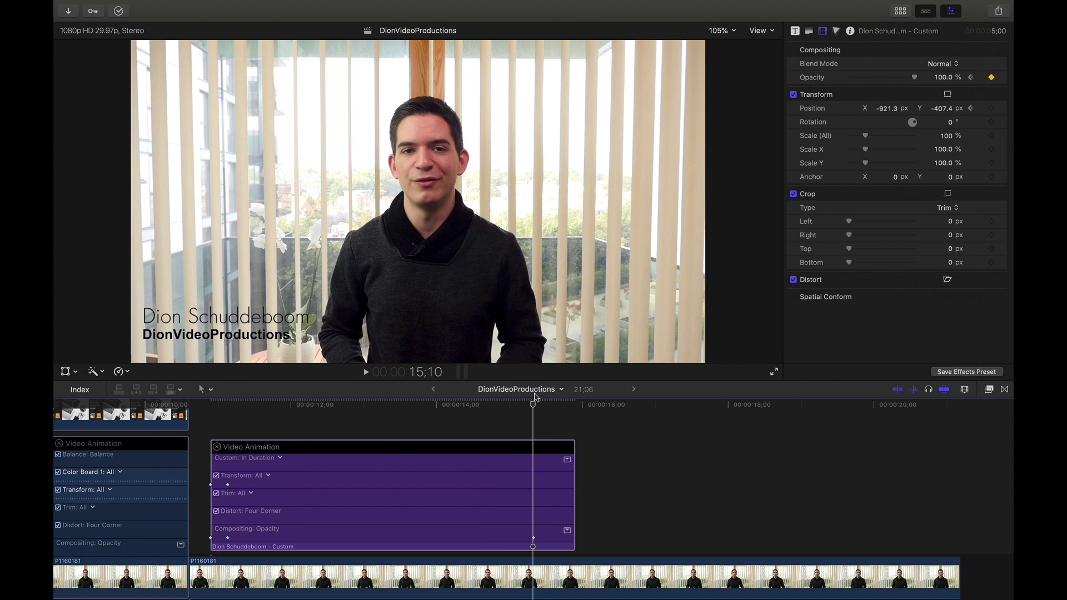
drag(534, 404, 561, 408)
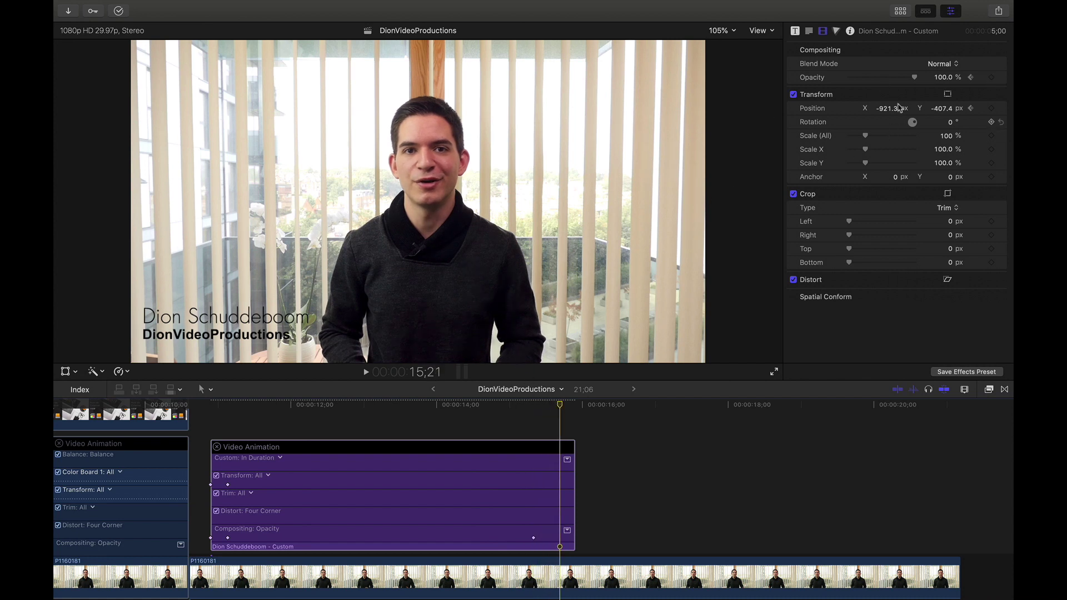
drag(915, 77, 843, 78)
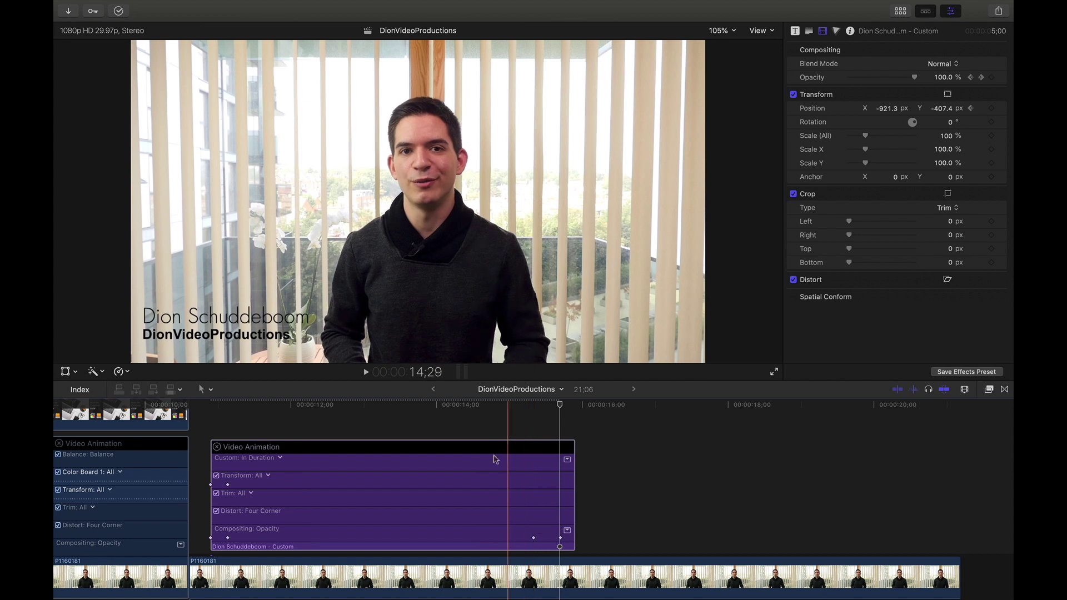
Play the end of the title to check its fade-out.
click(467, 427)
key(space)
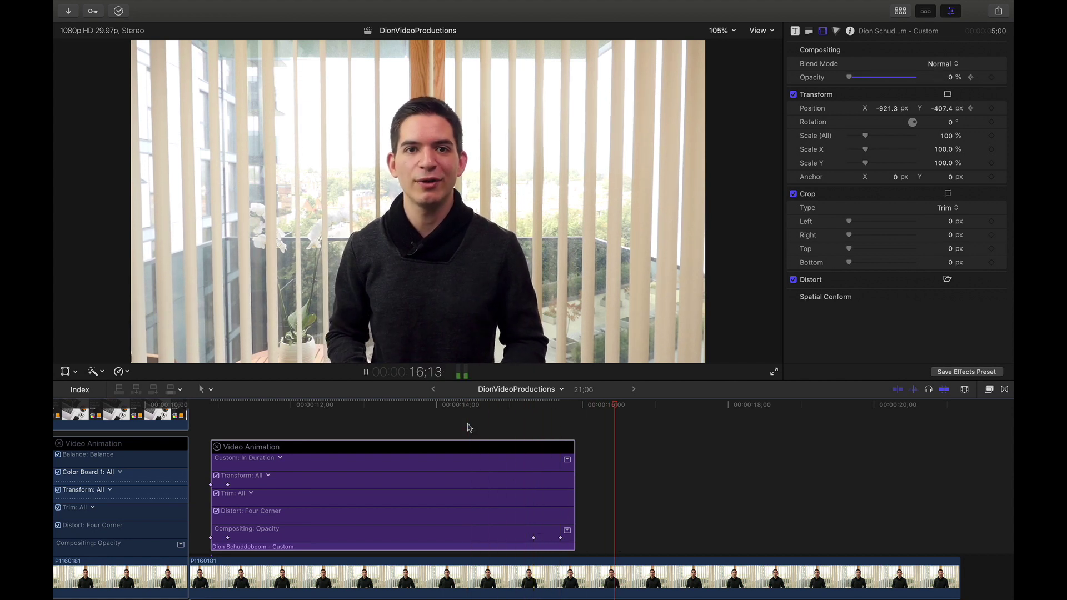
click(475, 429)
click(505, 552)
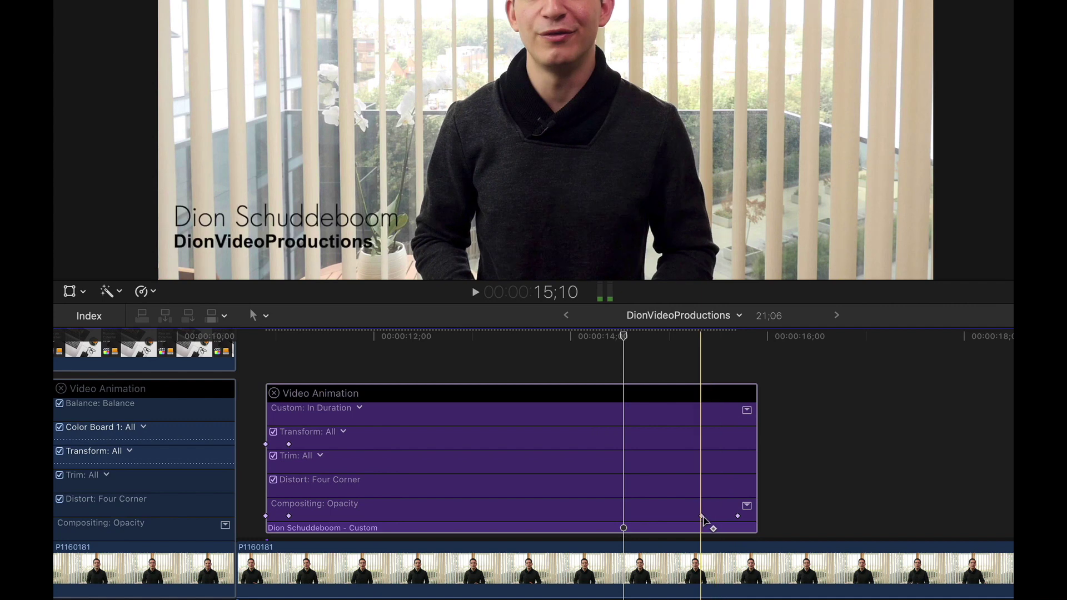
Try shifting the third Opacity keyframe well ahead of 15;10 in the title's animation for a longer fade-out, and play it.
drag(702, 517, 639, 516)
key(space)
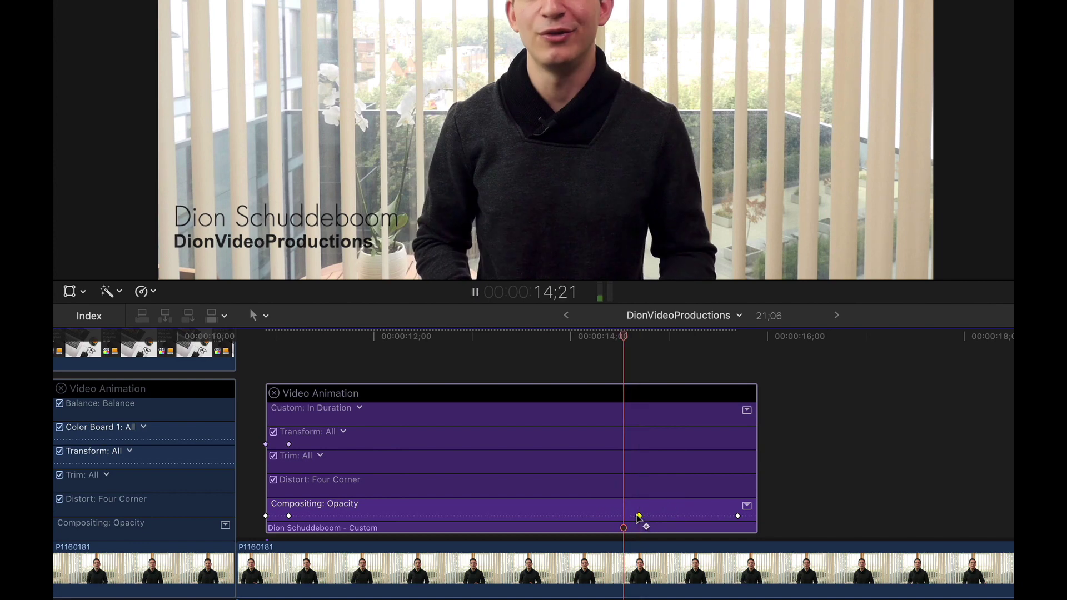
click(640, 515)
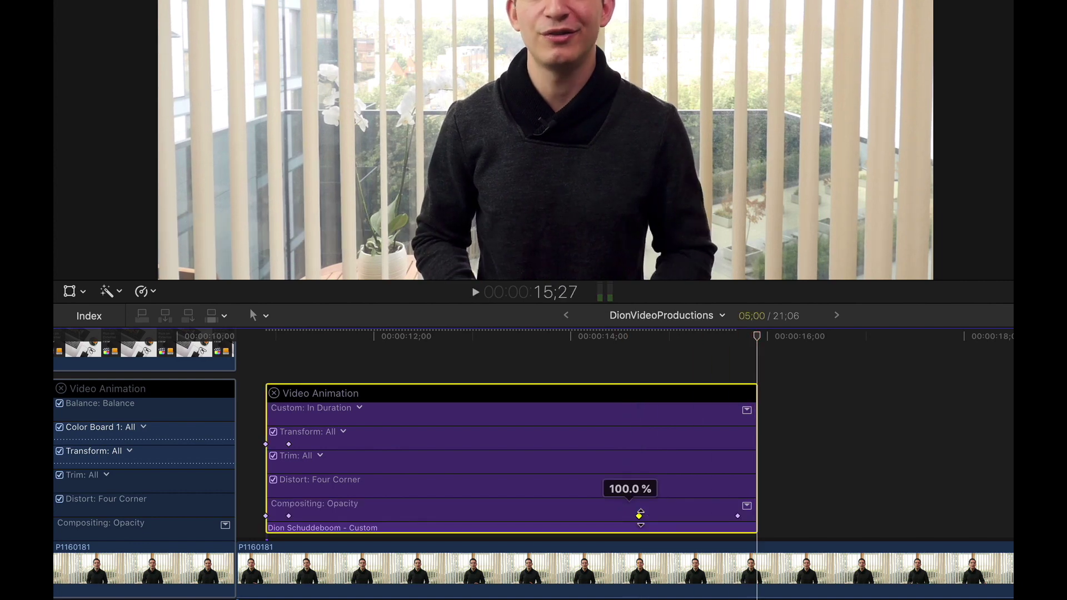
key(space)
Move the third Opacity keyframe to a few frames before 15;10 and play the shortened fade-out up to the title's end.
drag(639, 516, 692, 517)
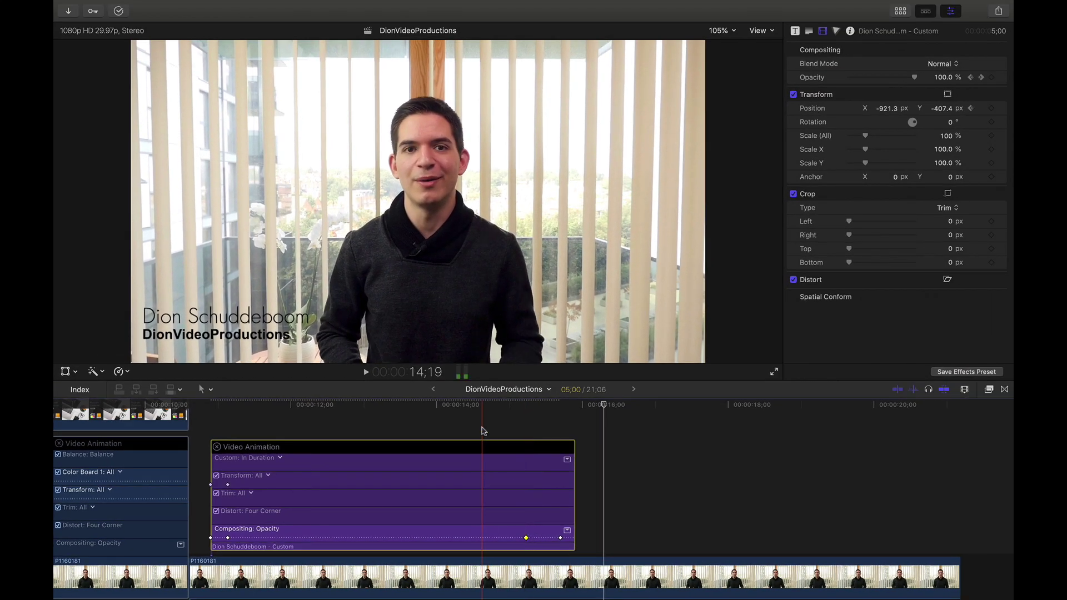
click(628, 356)
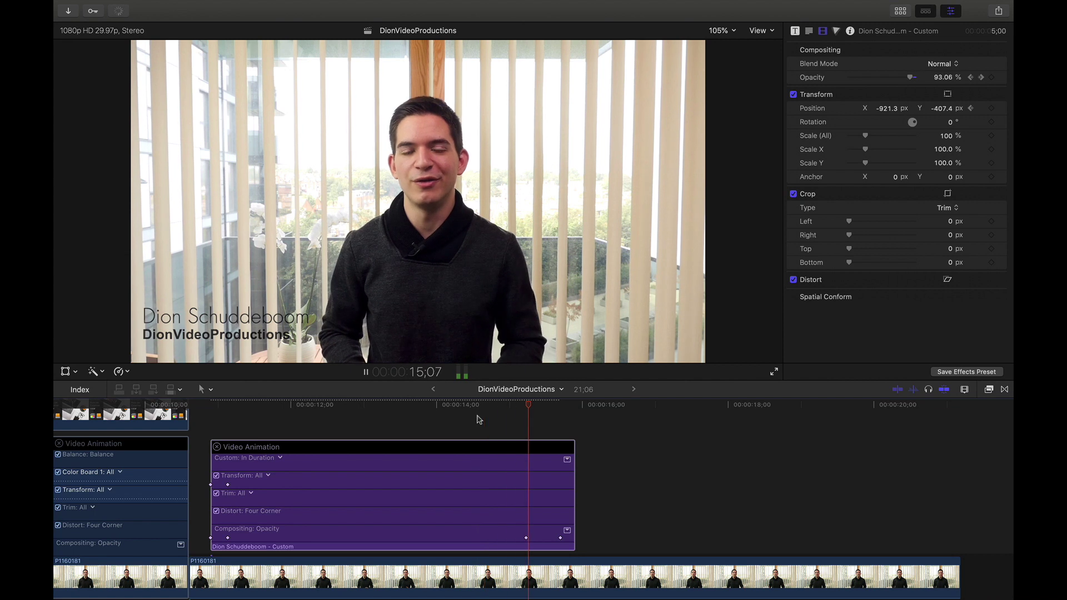
click(575, 420)
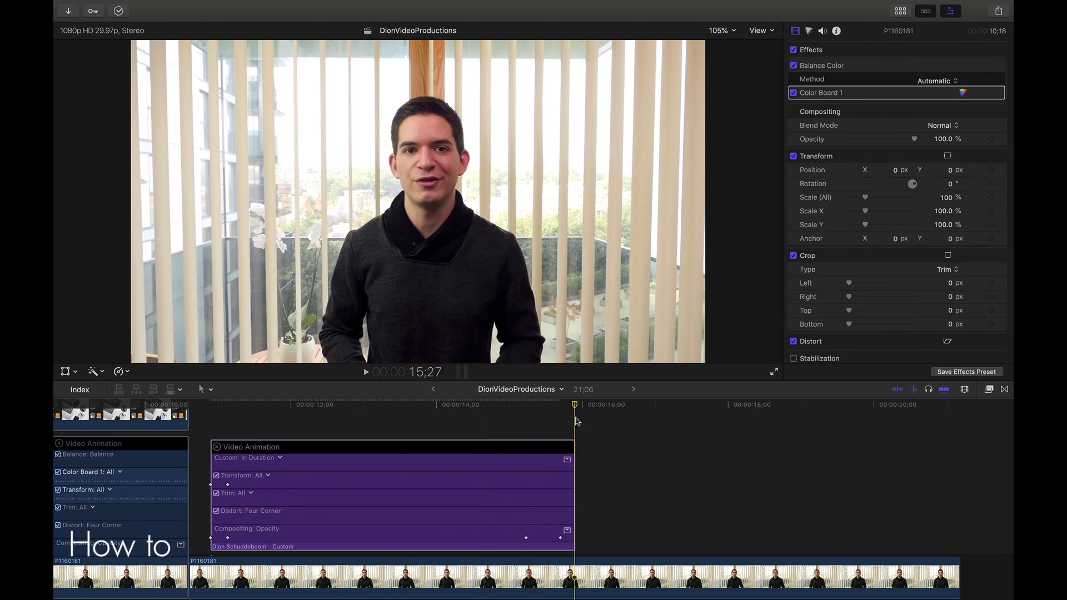
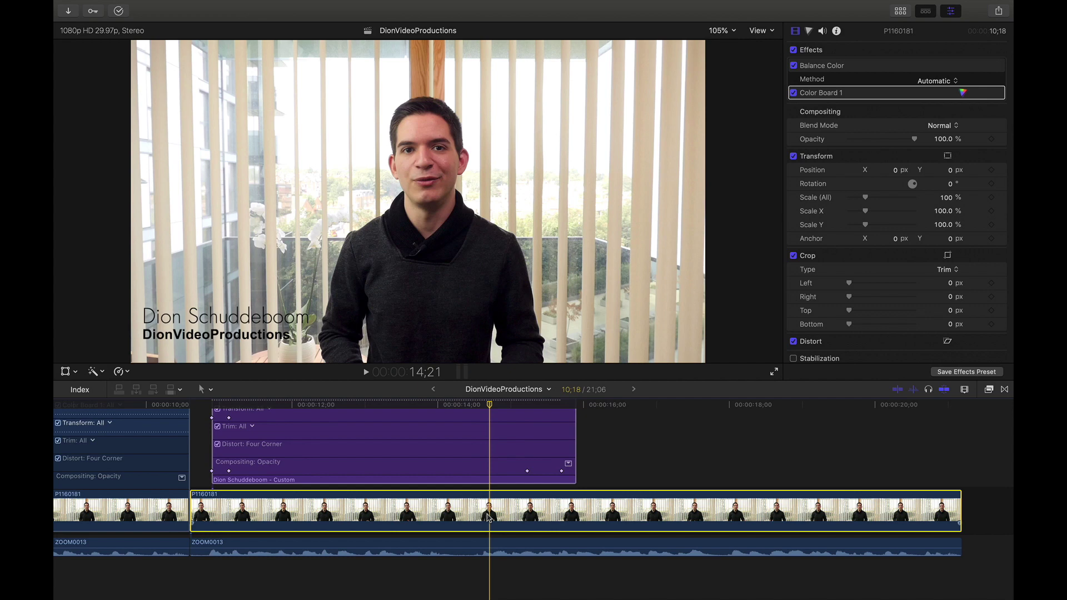
Show the video animation of the second talking-head clip below the title.
scroll(489, 517, down, 2)
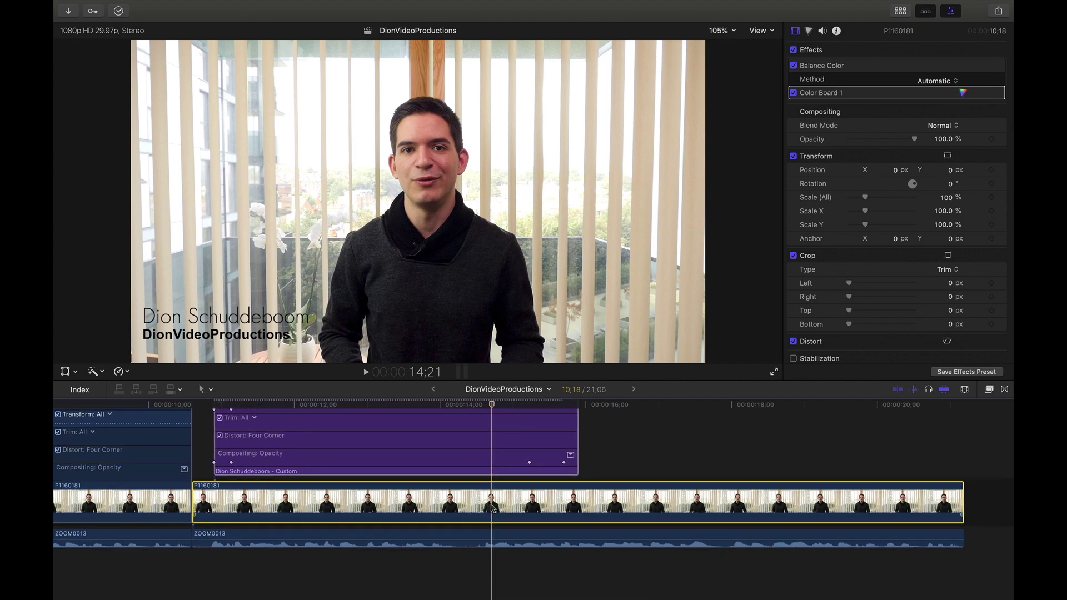
right_click(492, 507)
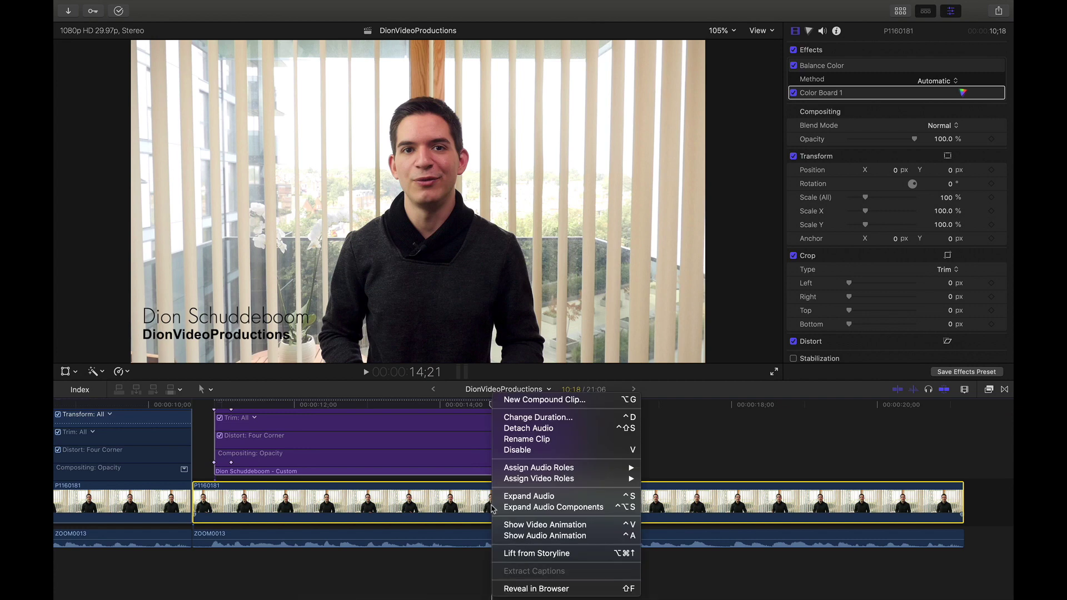
click(583, 525)
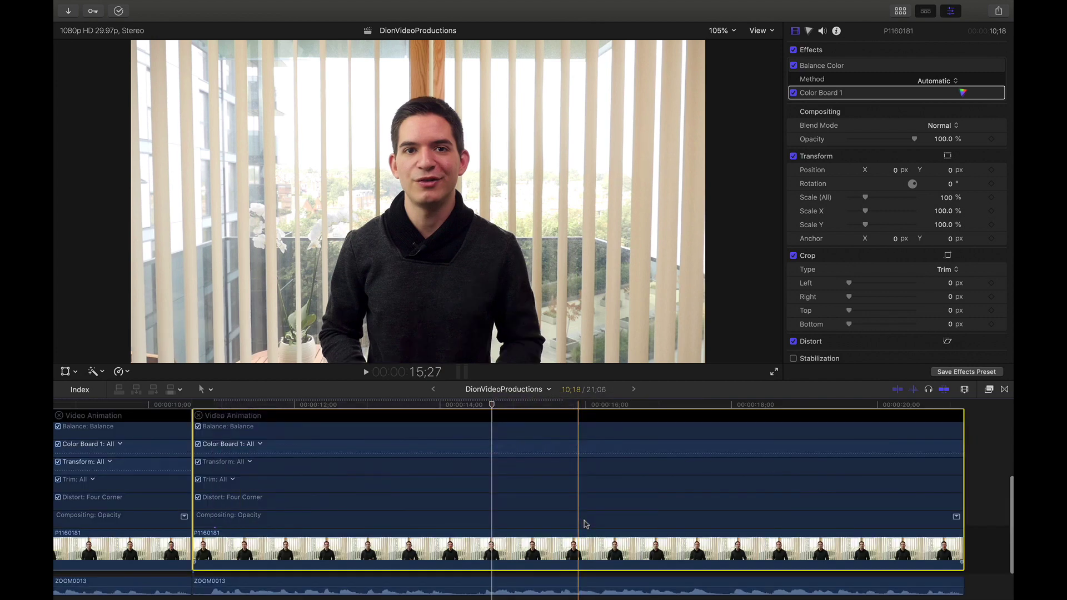
scroll(489, 527, up, 3)
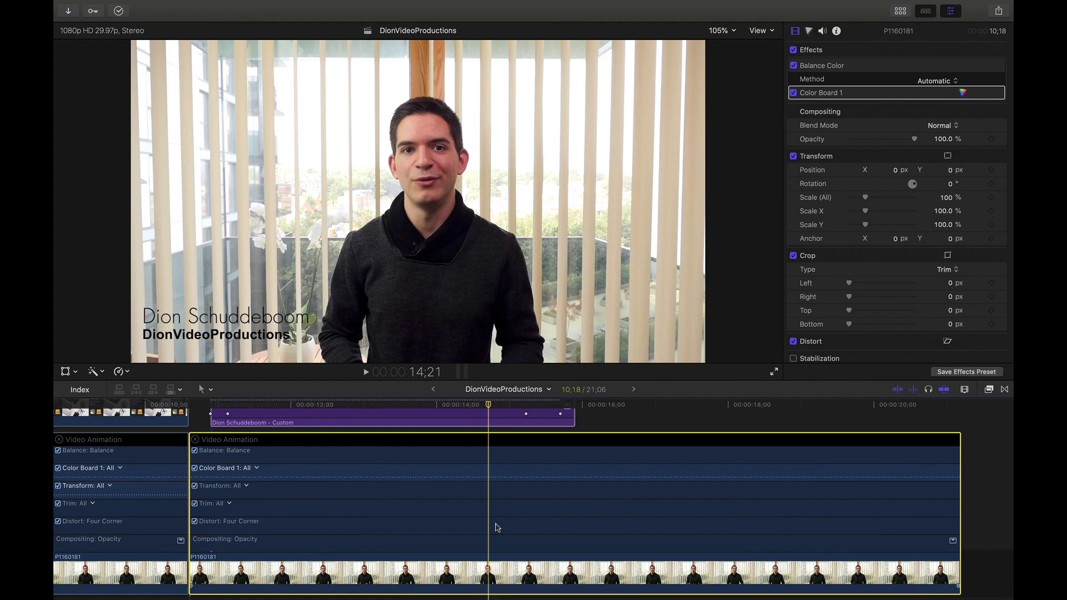
scroll(496, 528, down, 5)
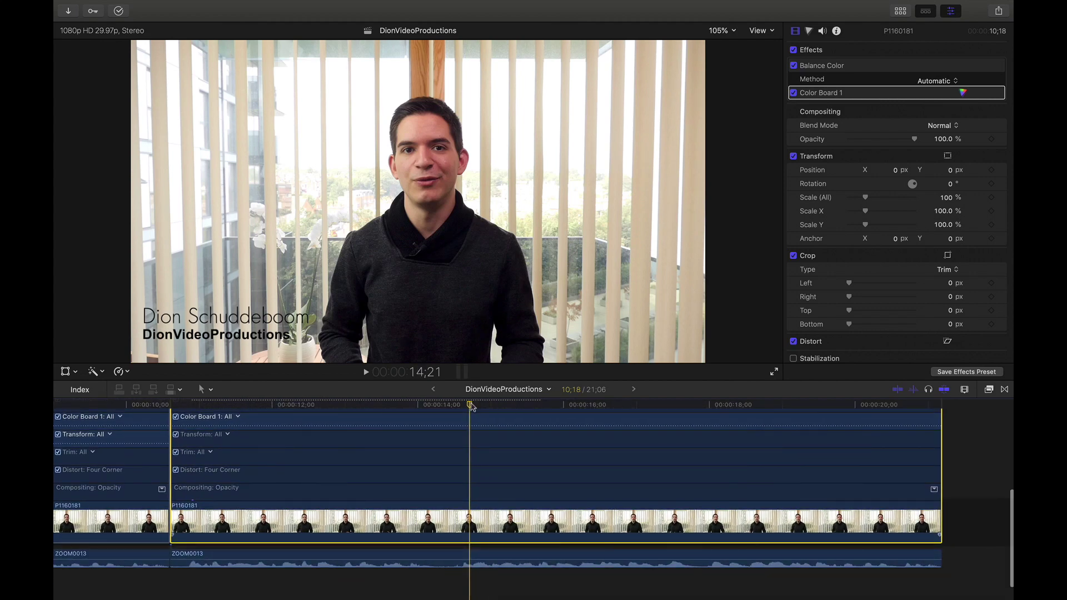
Keyframe the second talking-head clip's Scale (All) from 100% at 14;29 to 118% at 15;21, and play the zoom-in.
mouse_move(470, 407)
mouse_down()
mouse_move(454, 408)
mouse_move(489, 411)
mouse_up()
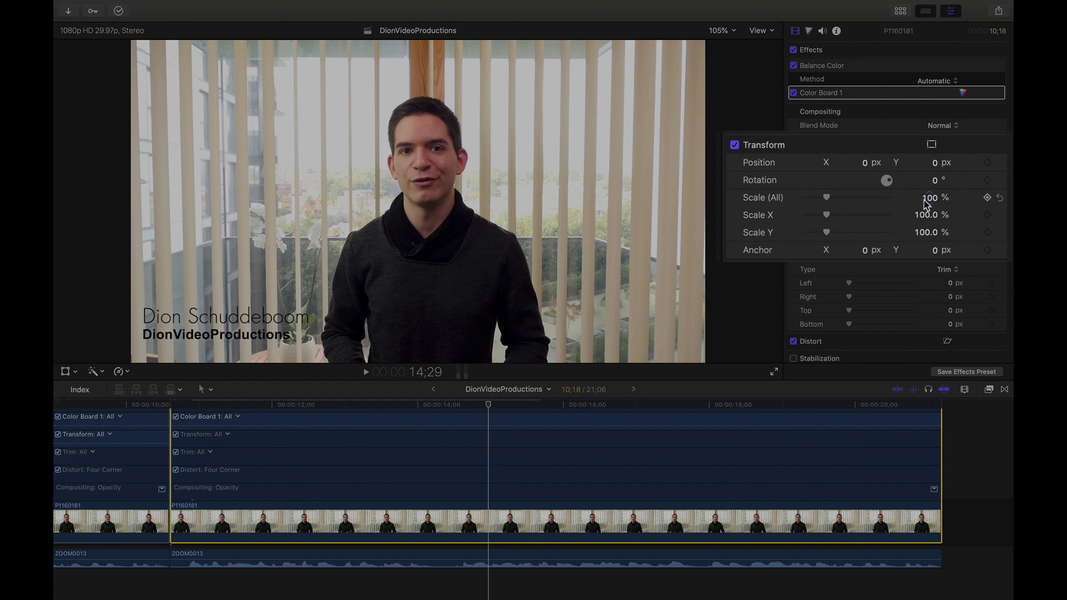
click(987, 198)
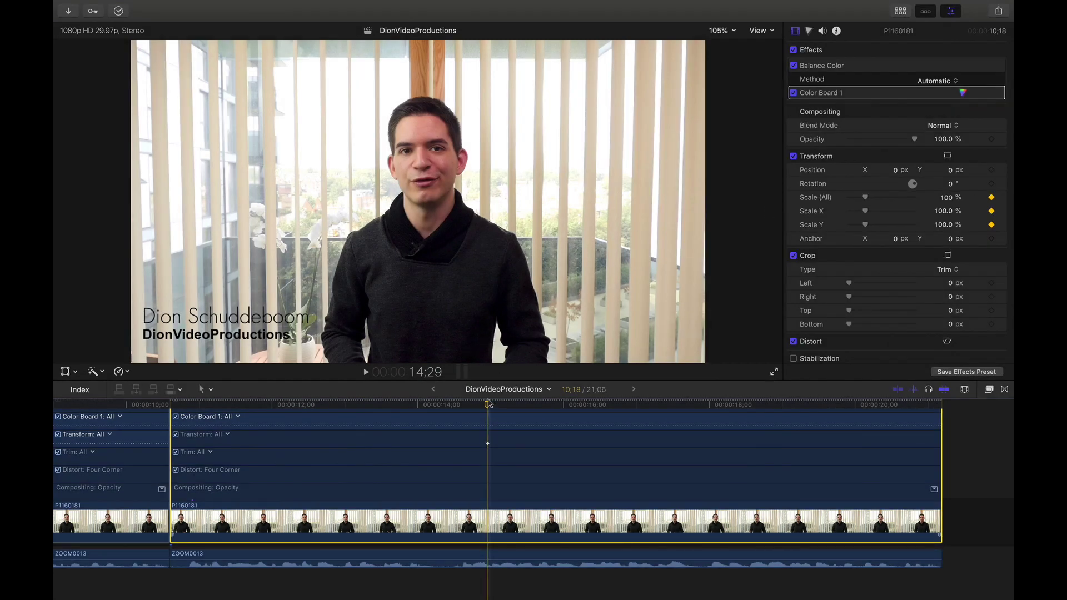
drag(488, 406, 540, 407)
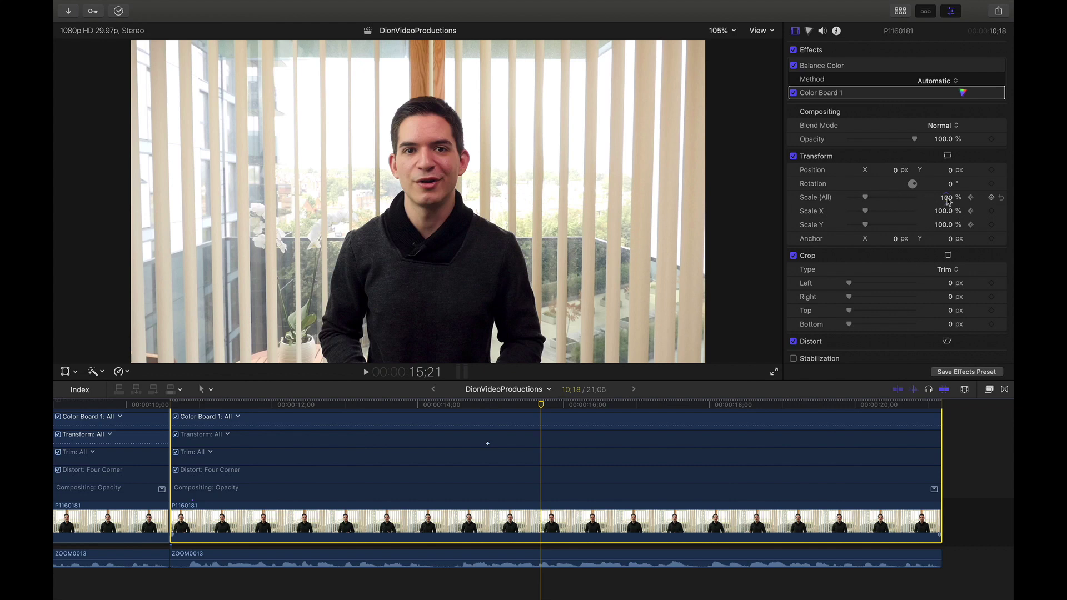
drag(948, 200, 946, 197)
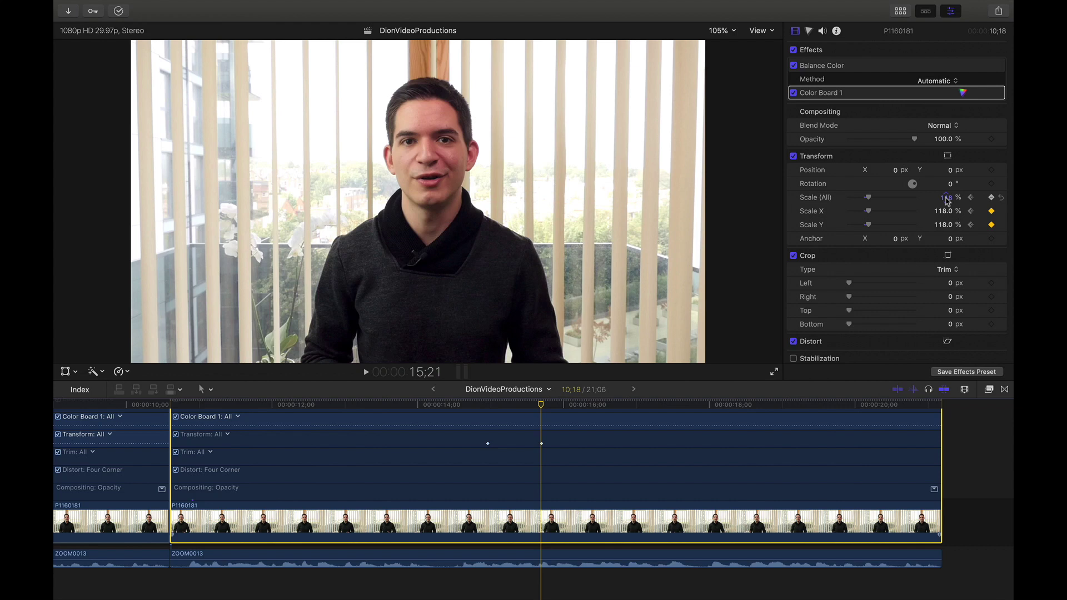
drag(948, 201, 948, 201)
key(space)
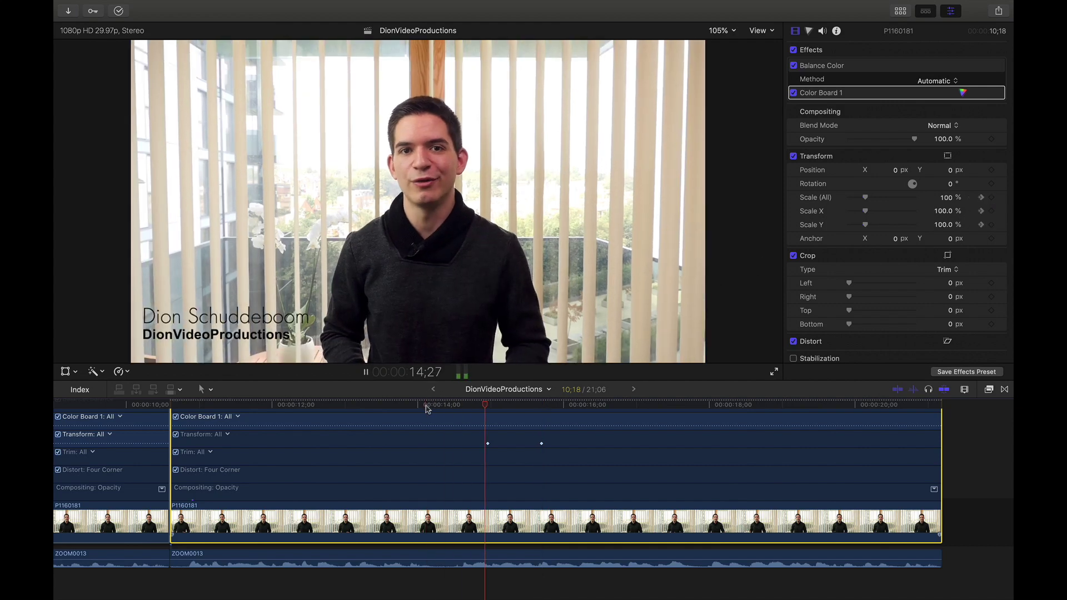
key(space)
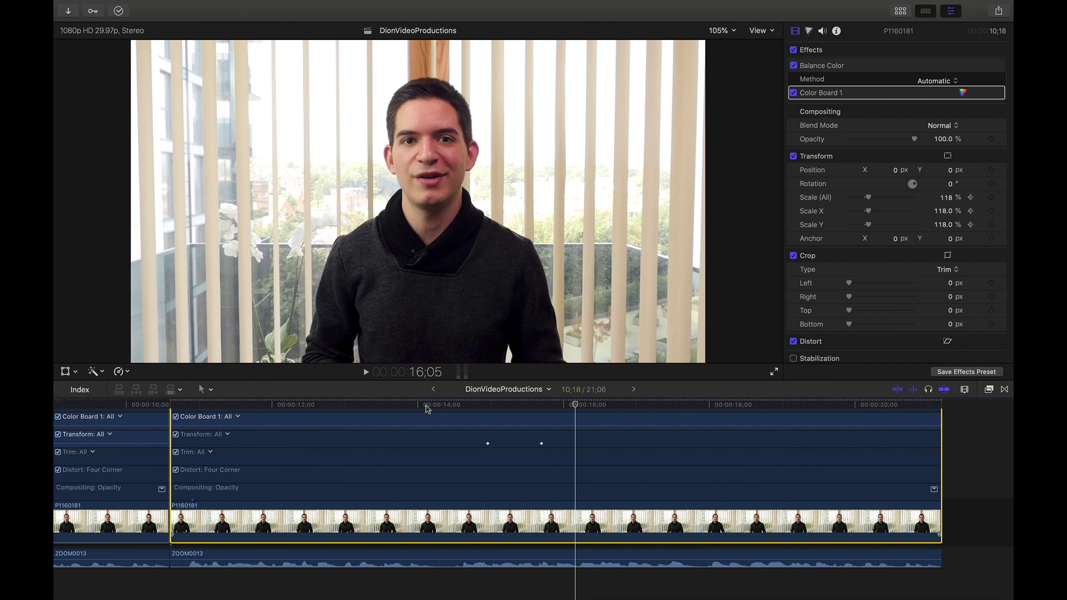
Move the clip's second scale keyframe several frames past 15;21 and the first one to 15;03.
scroll(489, 489, up, 5)
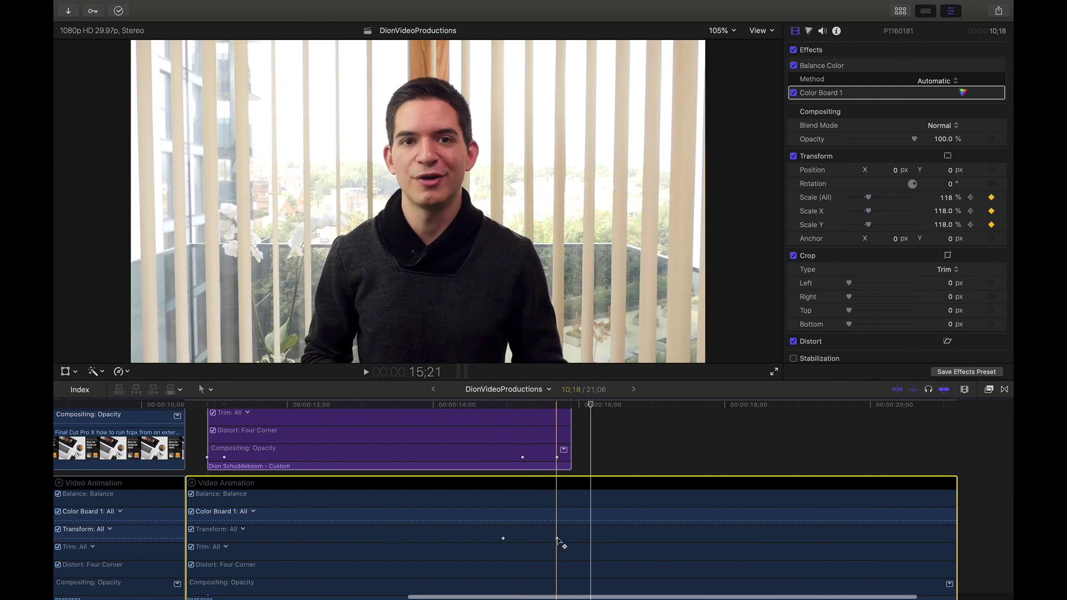
drag(558, 540, 574, 539)
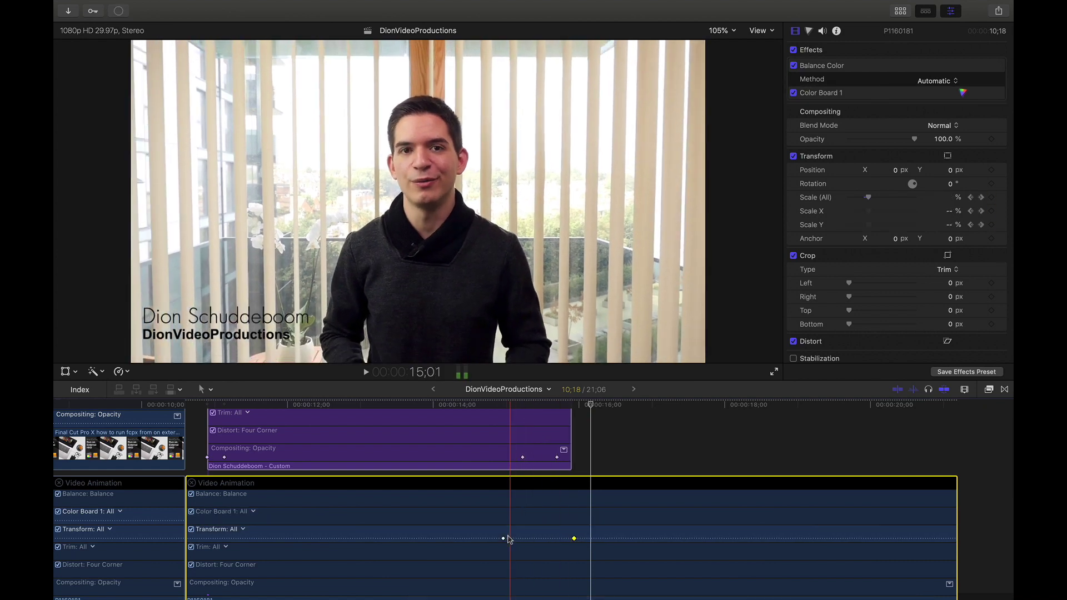
drag(509, 540, 522, 538)
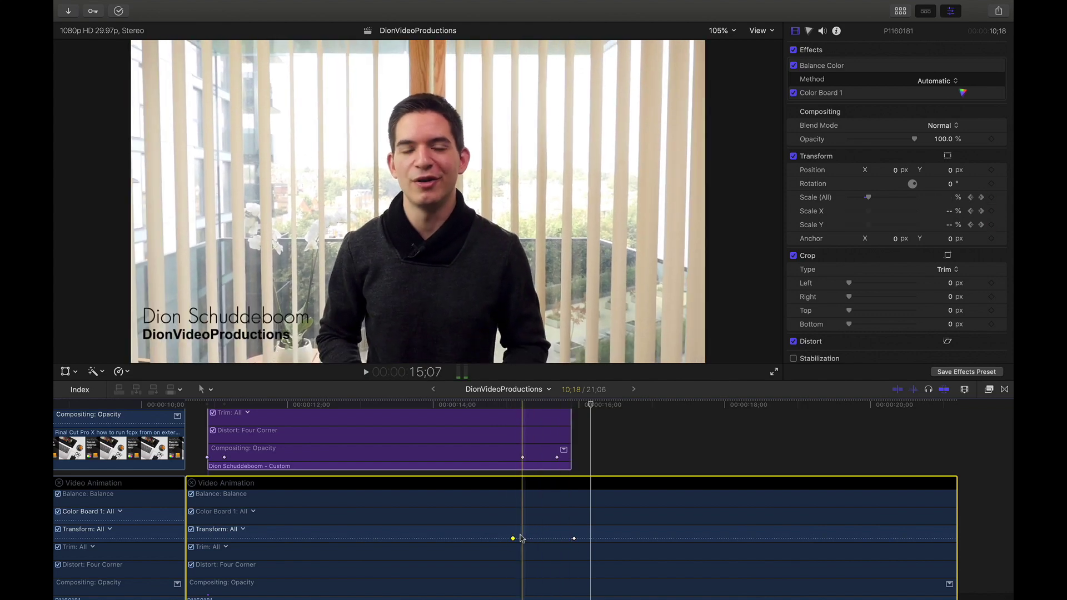
Play the retimed zoom-in through both scale keyframes, replaying it from 14;20.
click(454, 407)
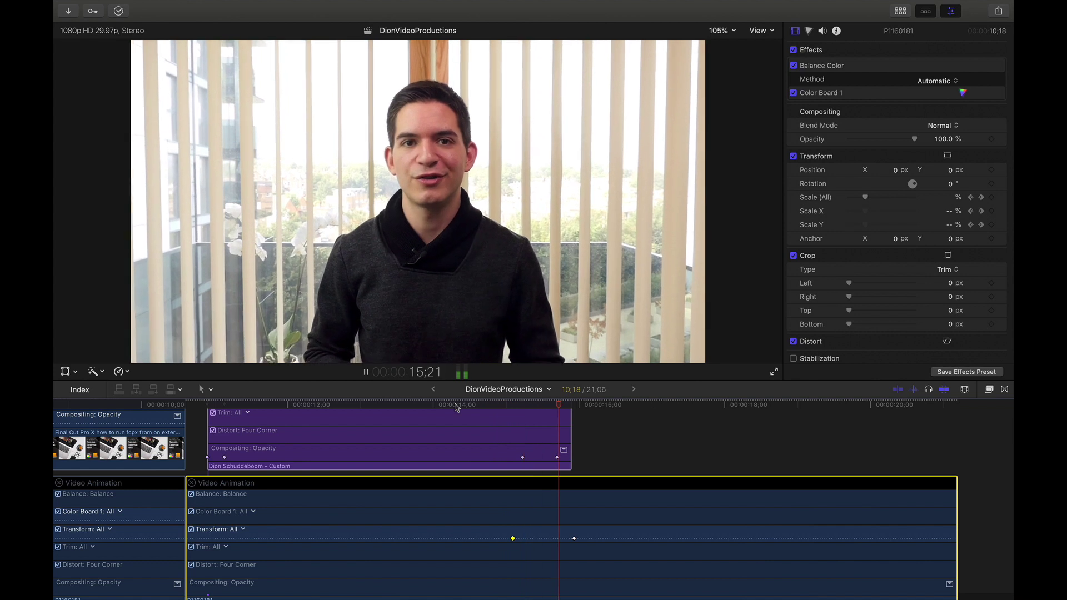
key(space)
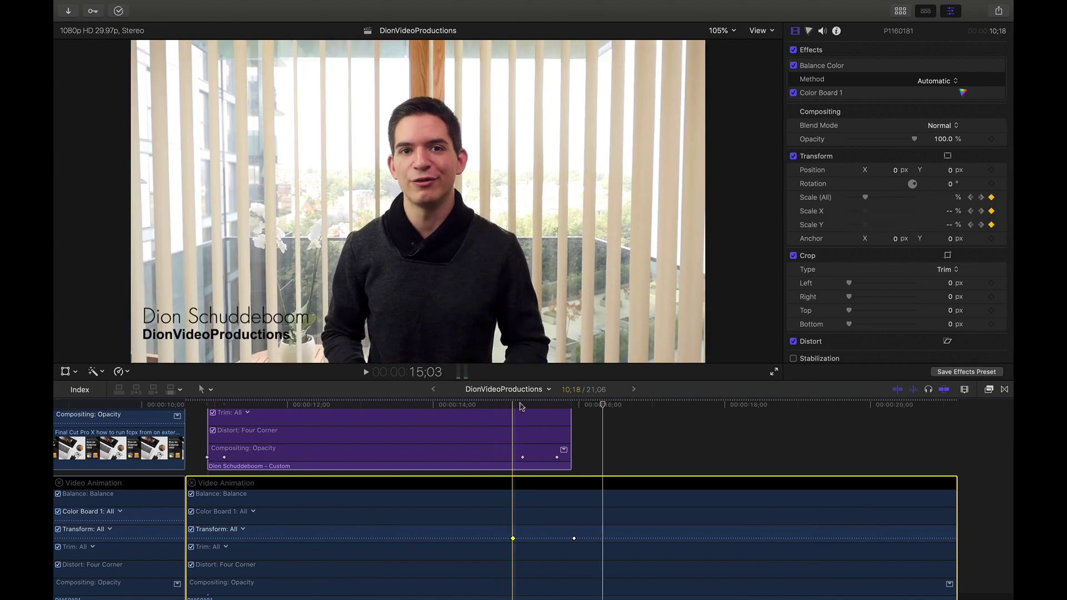
click(541, 406)
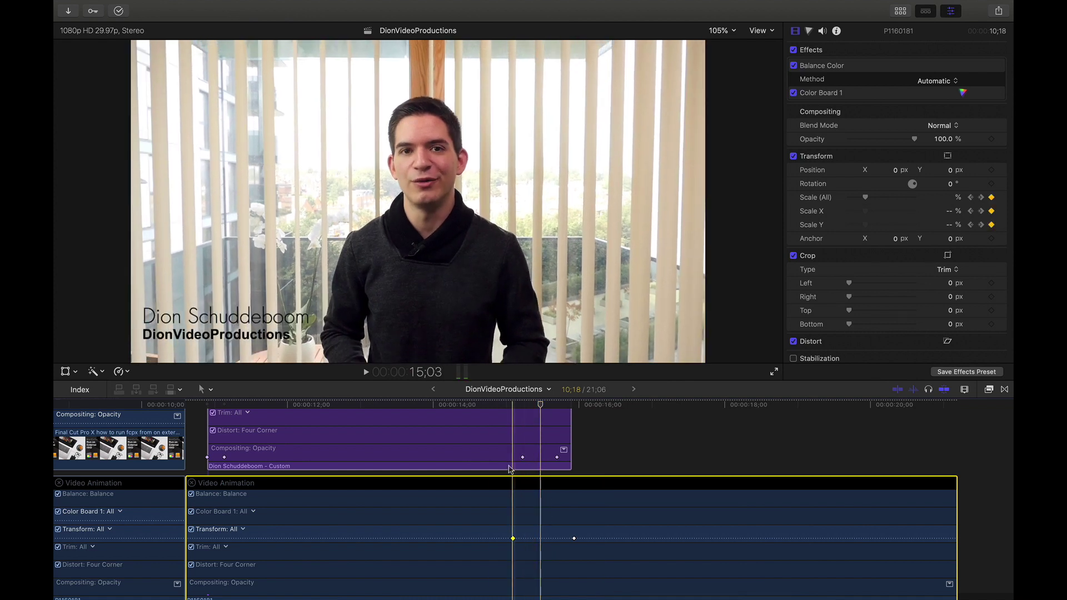
click(483, 407)
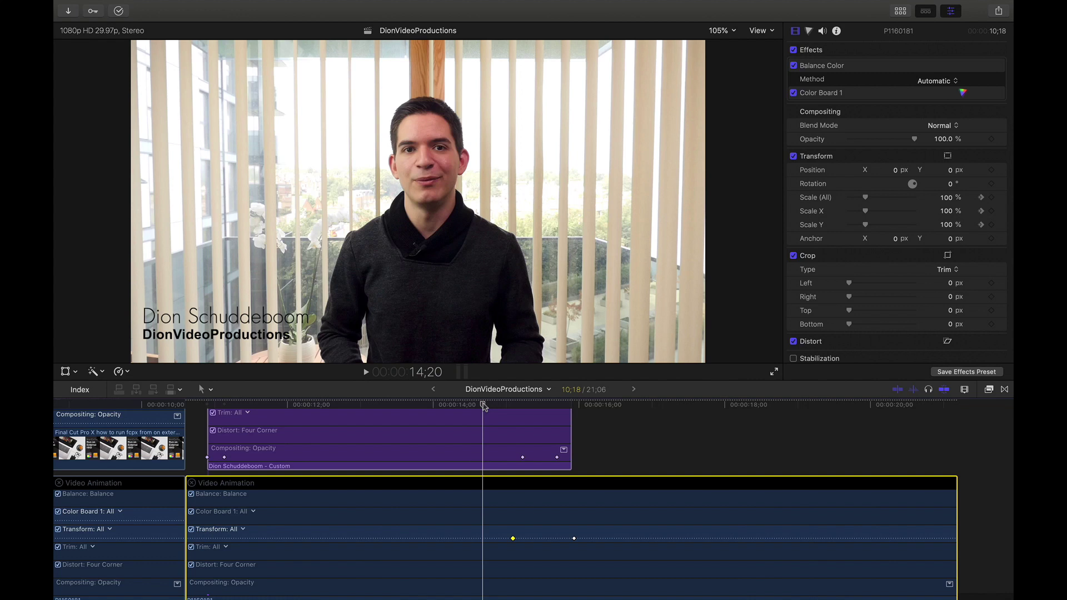
key(space)
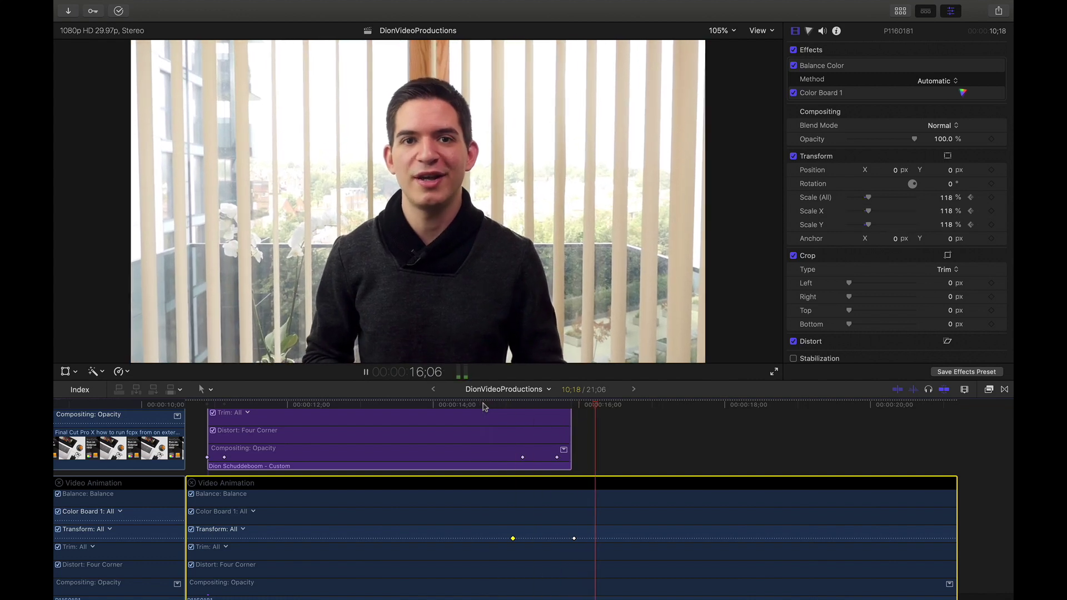
key(space)
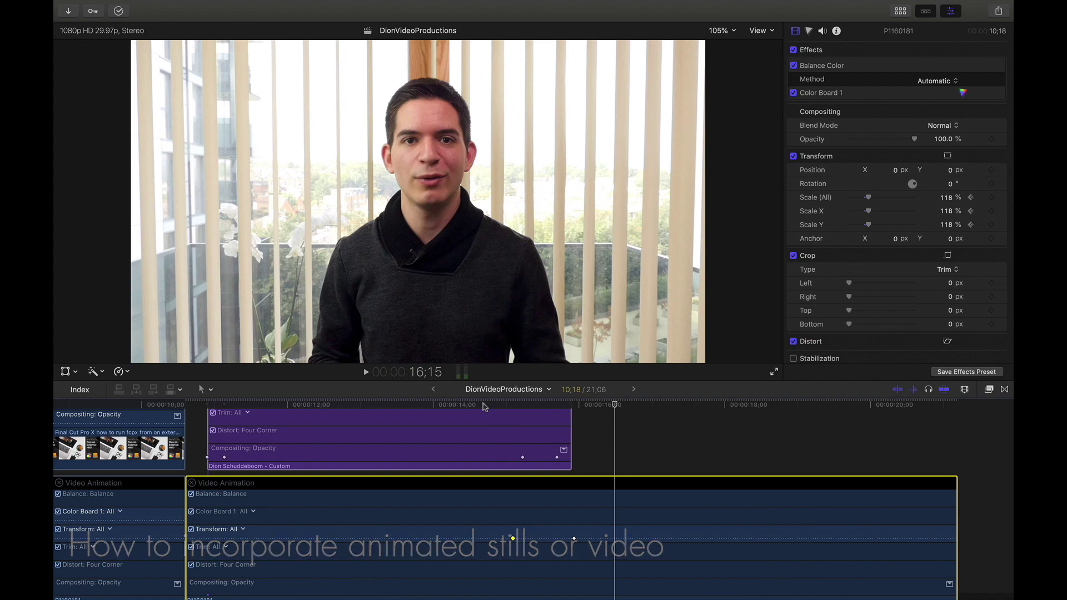
Place the "How to Export Any Project in 4K" still from the 15 Dec 2020 media above the talking-head clip at 16;10.
click(584, 464)
scroll(584, 464, up, 2)
scroll(583, 464, right, 2)
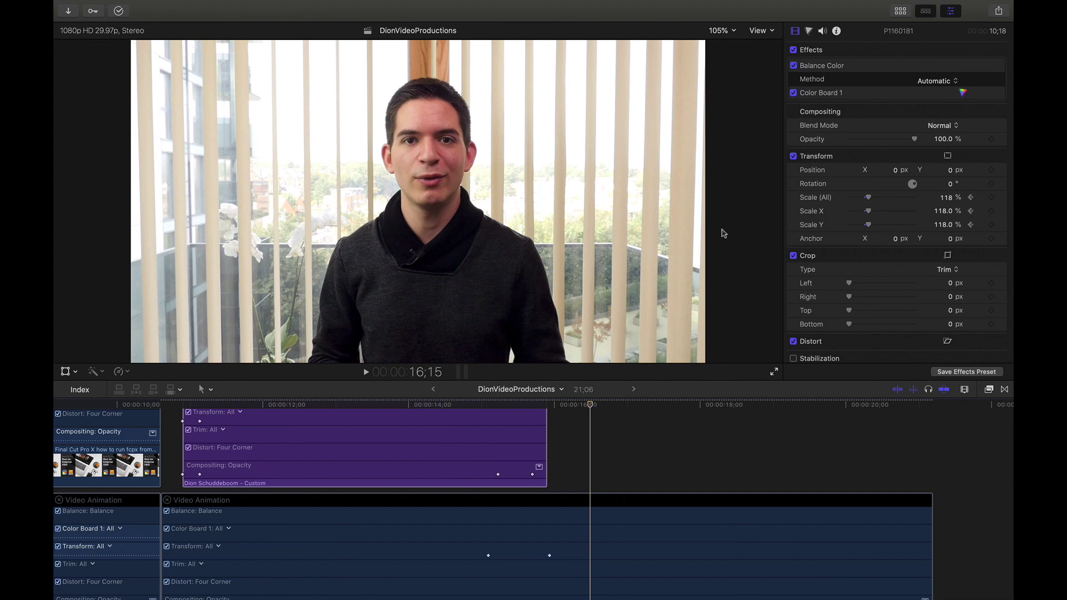
click(897, 14)
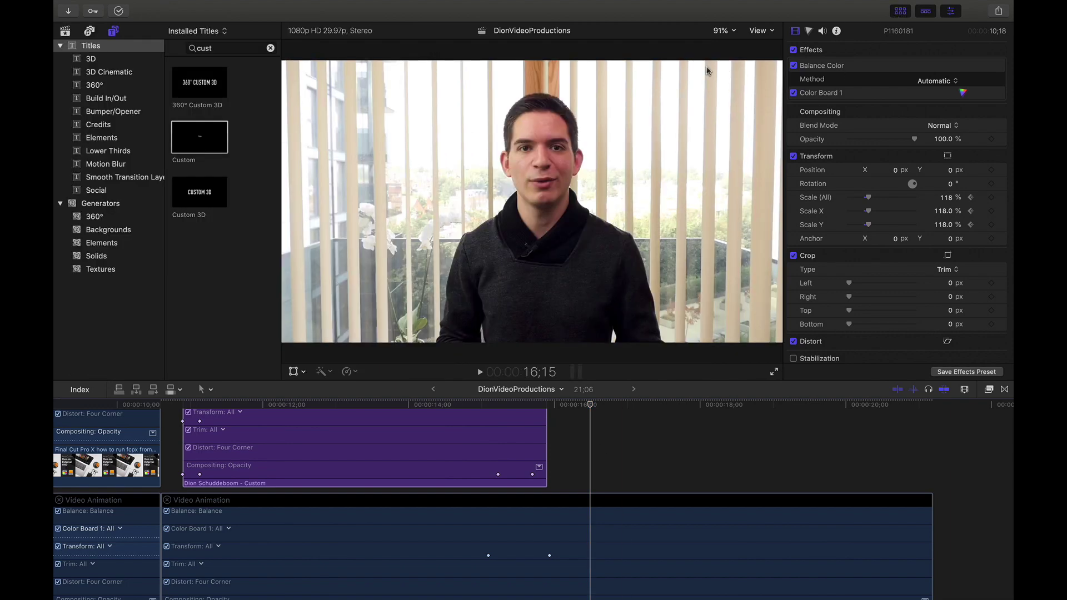
click(69, 34)
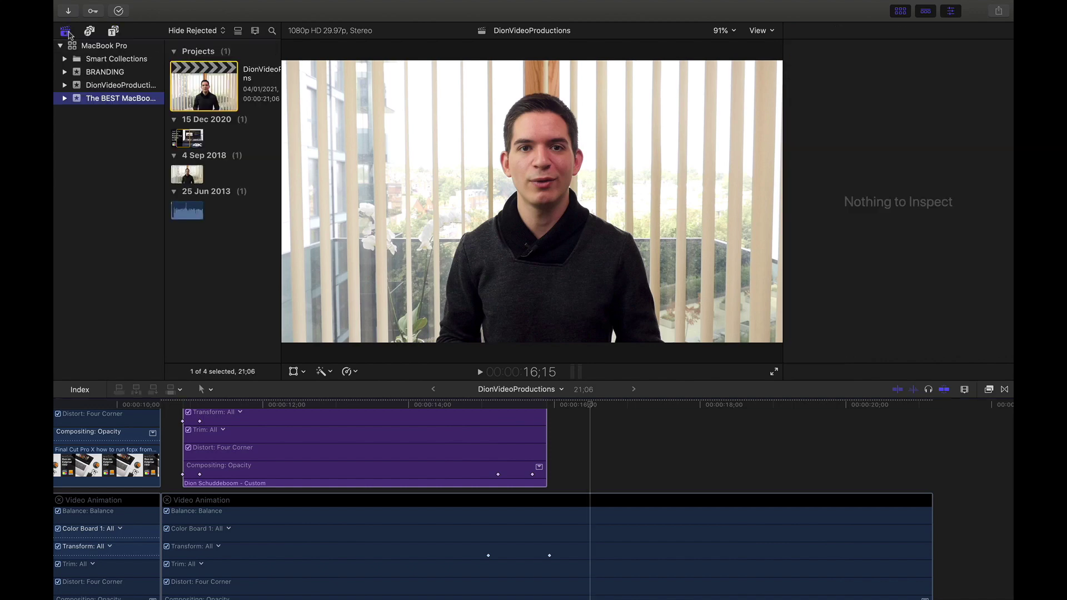
click(188, 134)
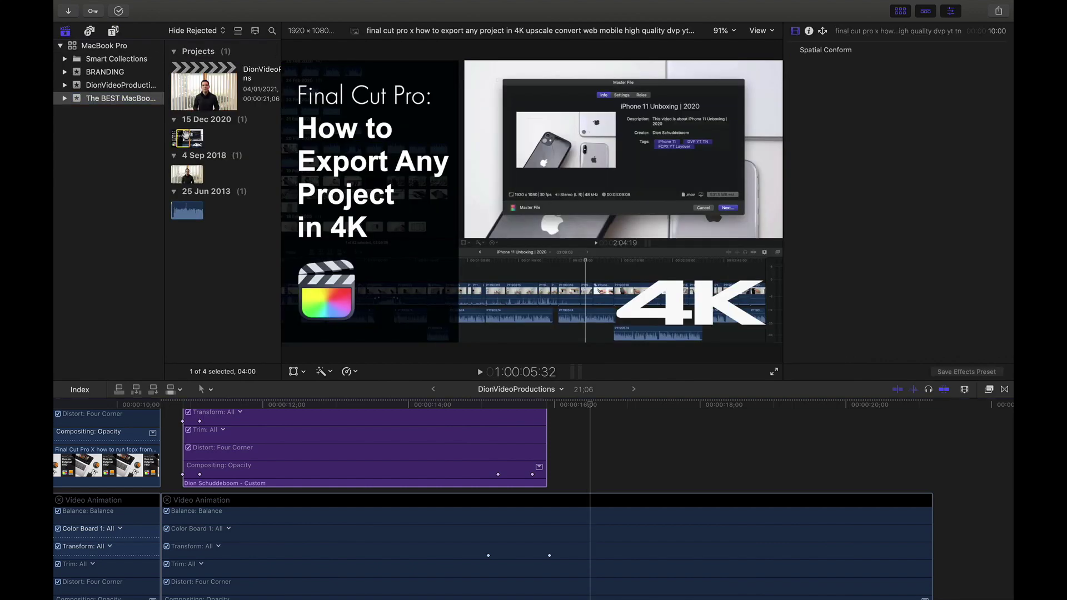
drag(188, 134, 581, 466)
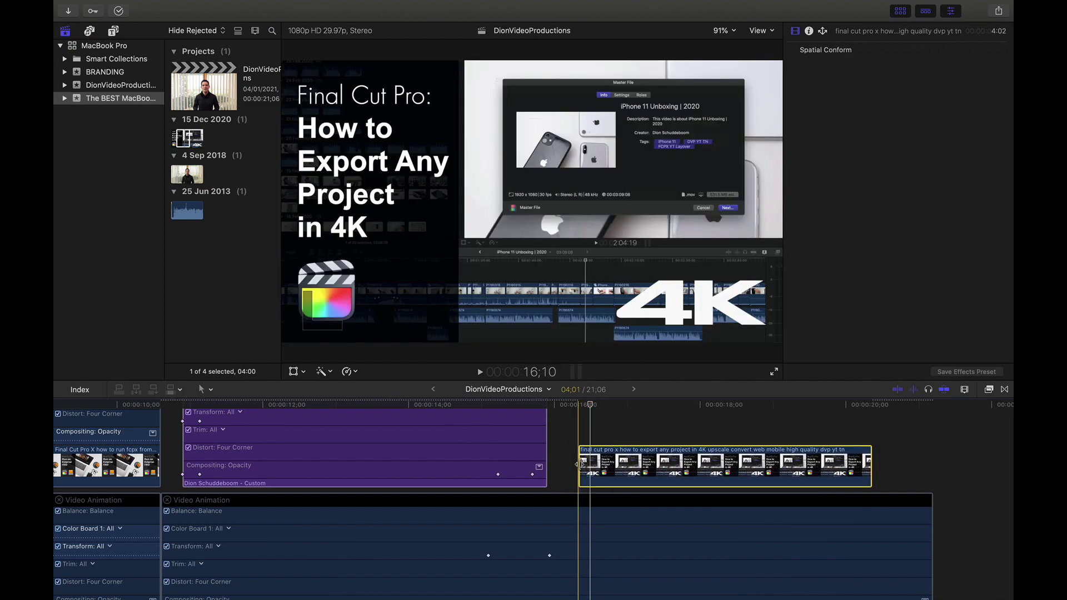
click(895, 10)
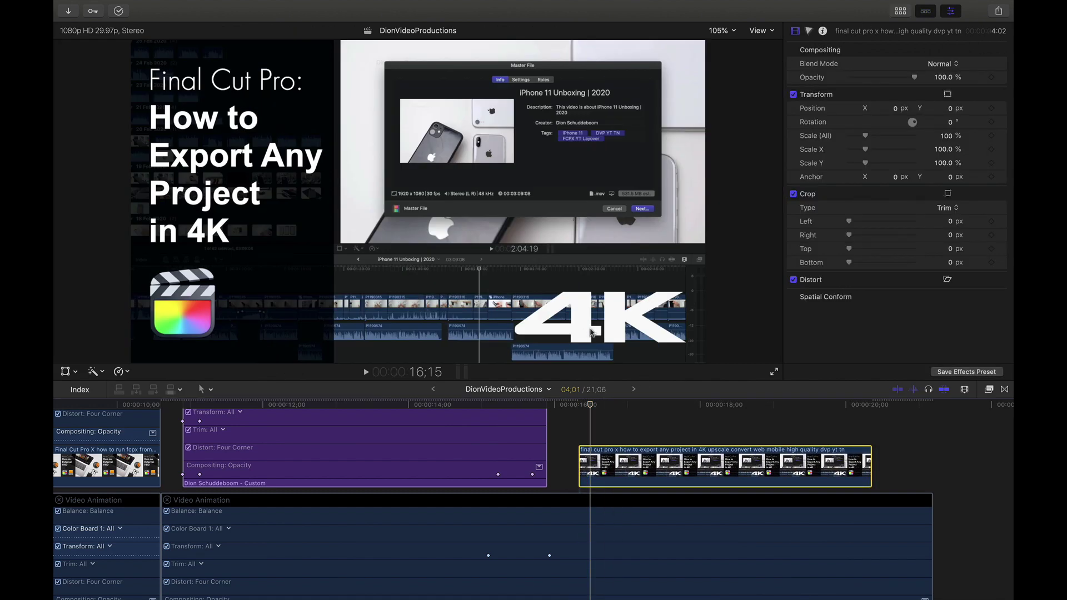
Scale the 4K export still to 30% and position it at X -611.1 px, Y 335.5 px.
click(939, 137)
text(30)
key(Return)
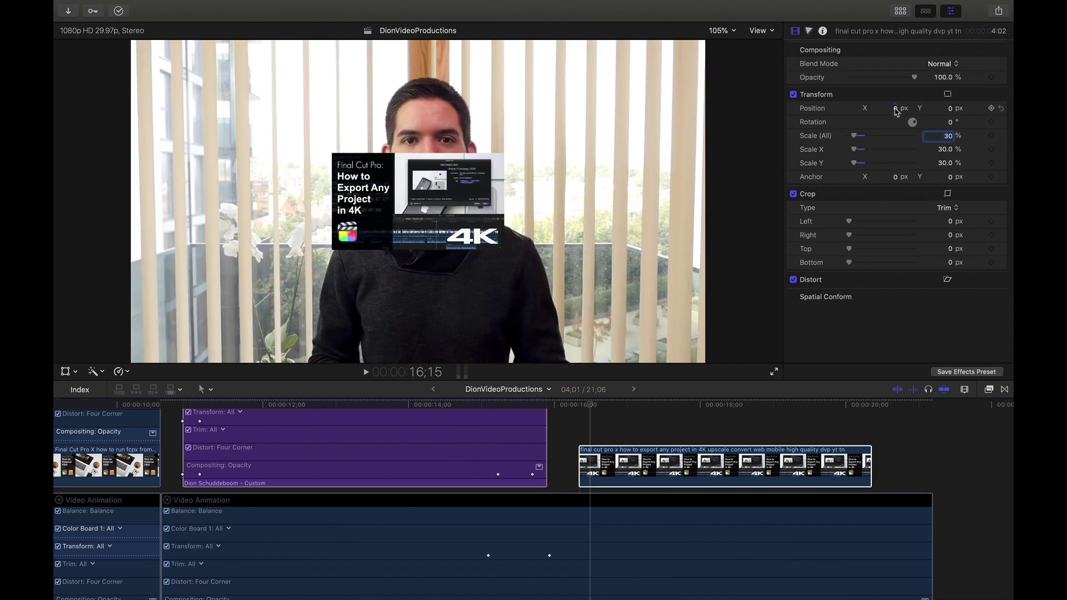
drag(896, 109, 951, 111)
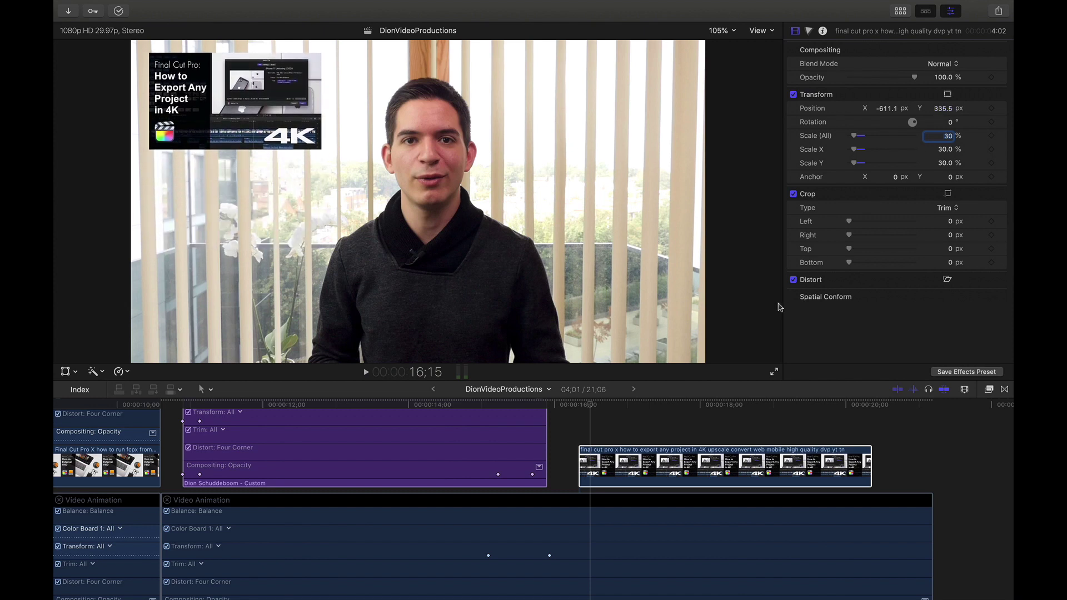
Play the section around the start of the 4K export still to check when it appears.
click(564, 425)
key(space)
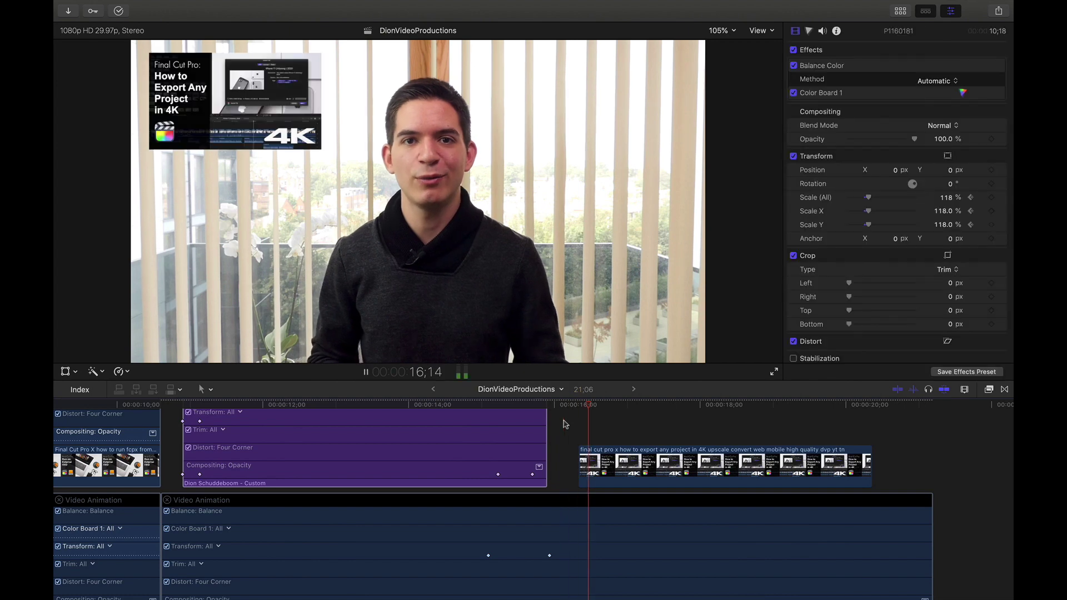
key(space)
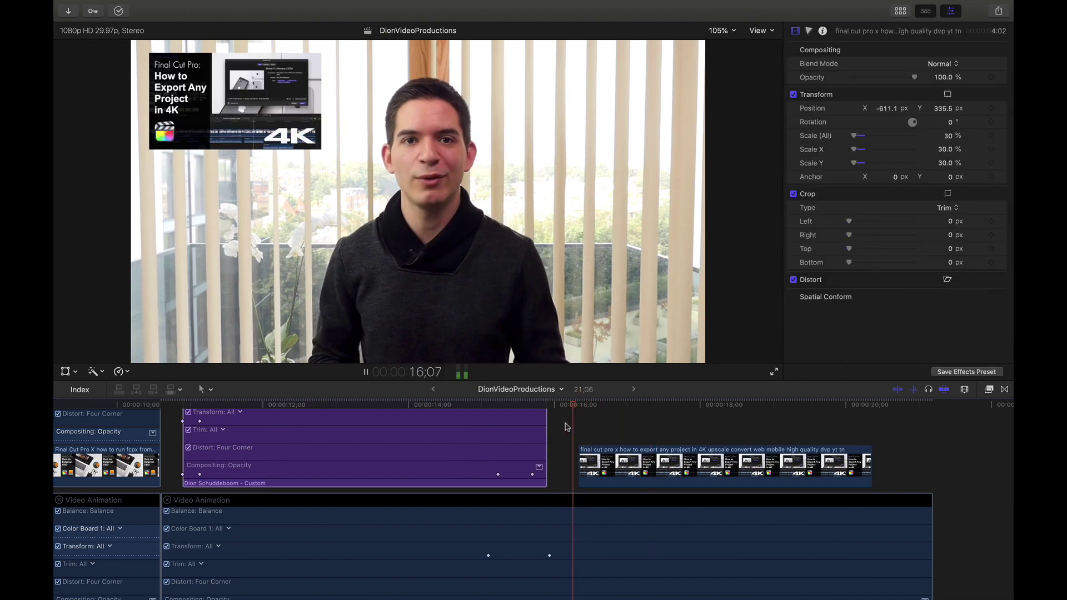
click(564, 427)
key(space)
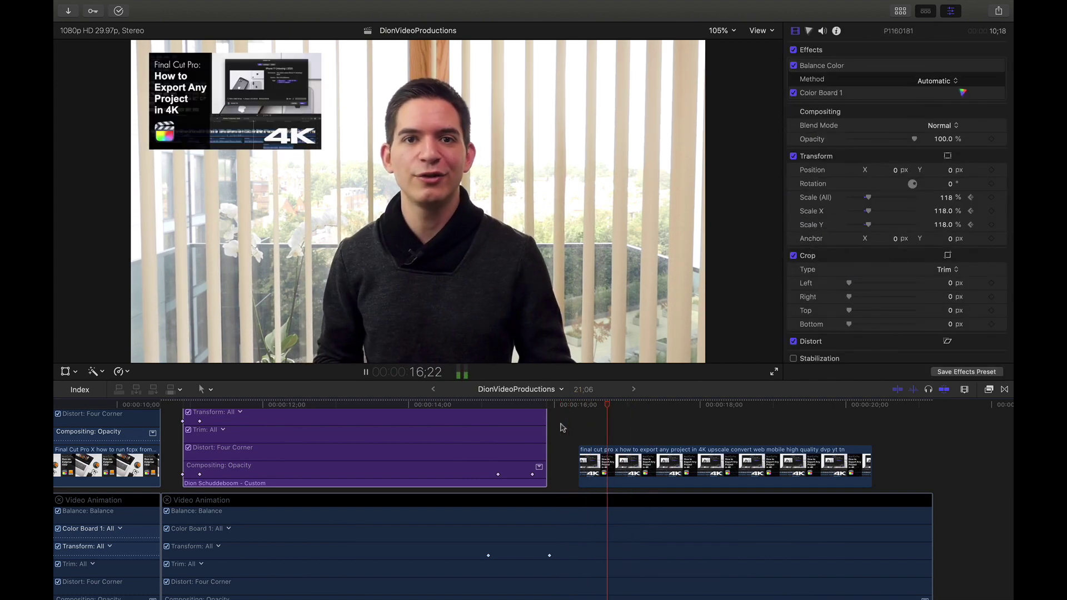
key(space)
Place the playhead at the 4K export still's start, 16;10, and show the still's video animation.
click(578, 427)
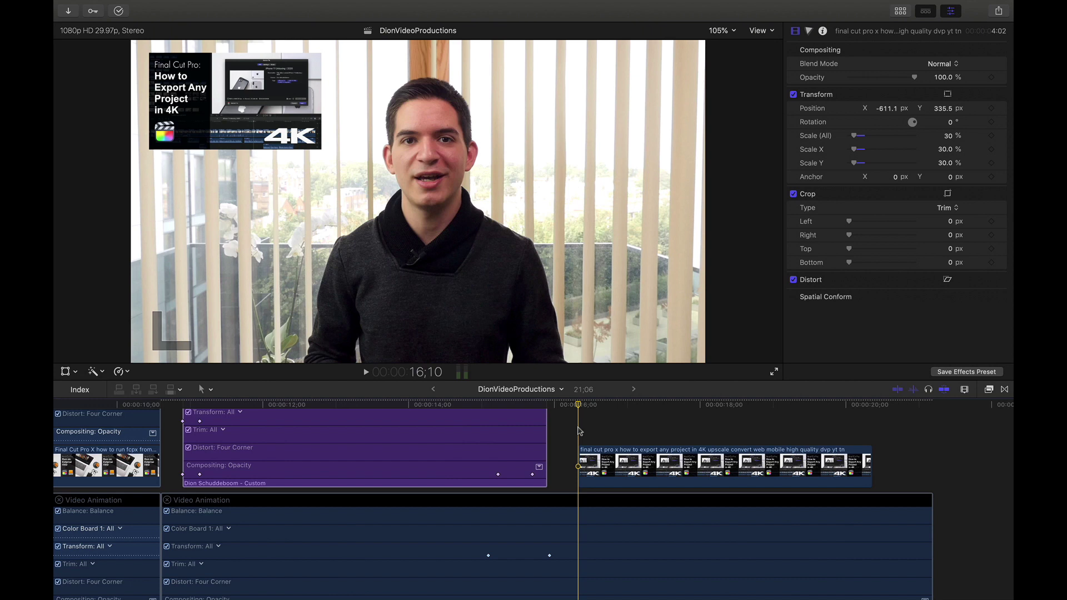
click(597, 461)
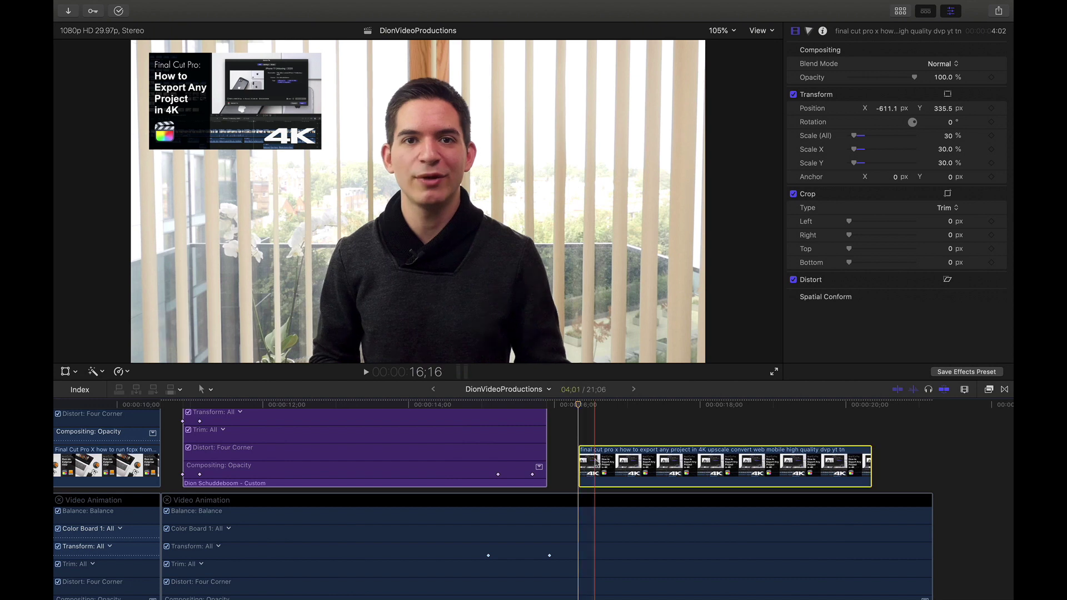
right_click(597, 463)
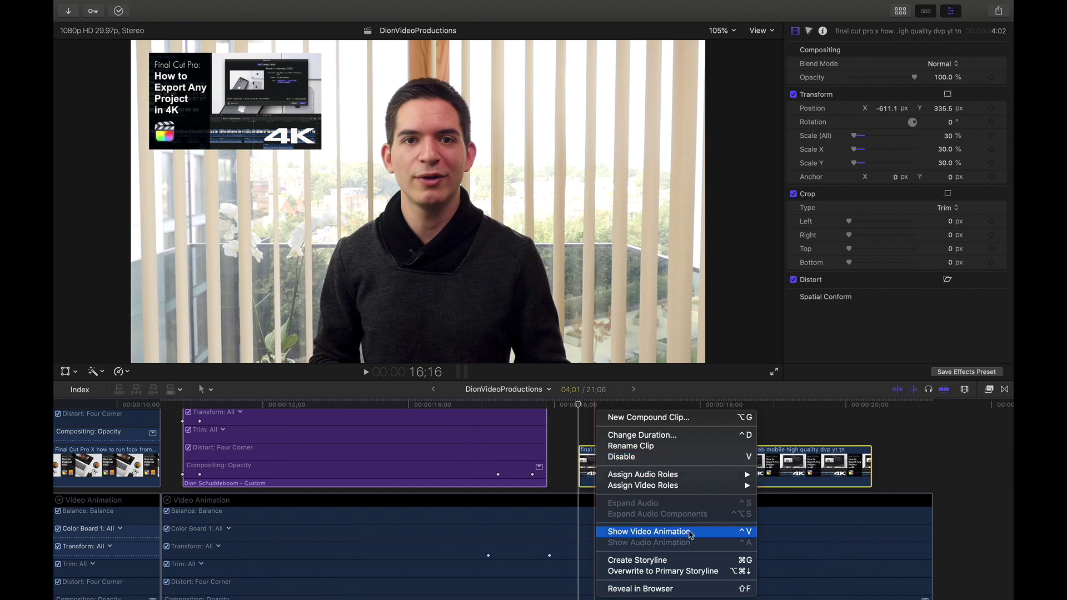
click(649, 532)
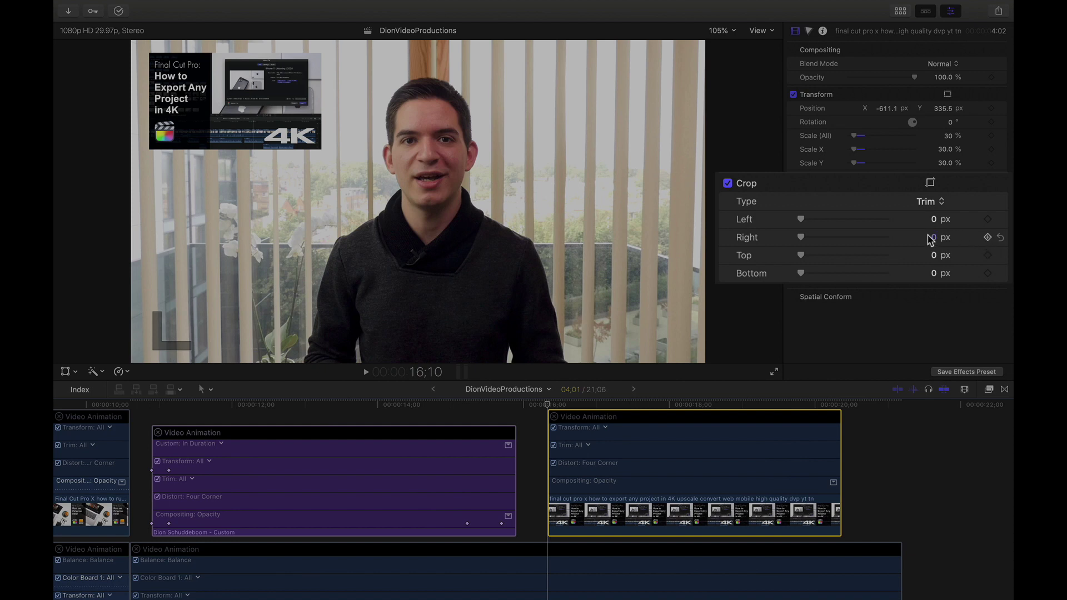
Keyframe the still's Right crop from 1956 px at 16;10 to 0 px at 16;17, and return the playhead to 16;02.
drag(935, 243, 1025, 243)
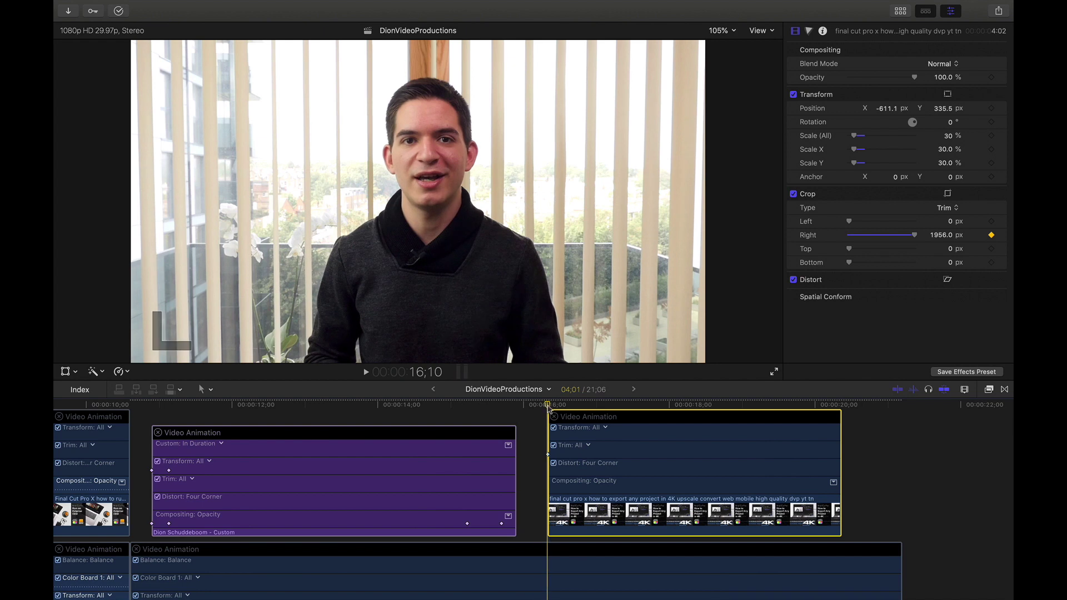
drag(554, 410, 566, 410)
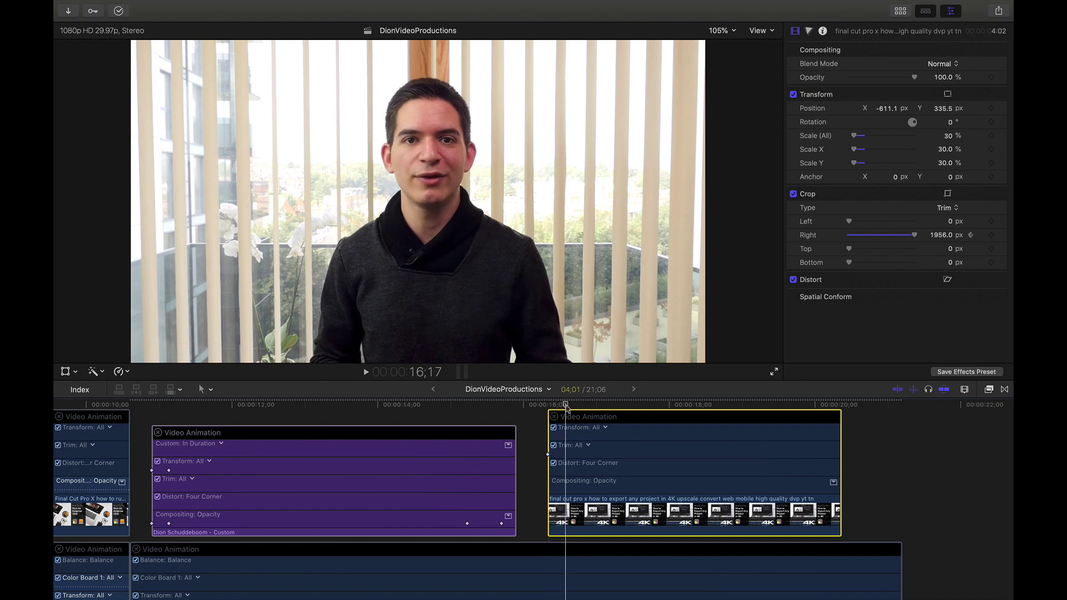
click(939, 235)
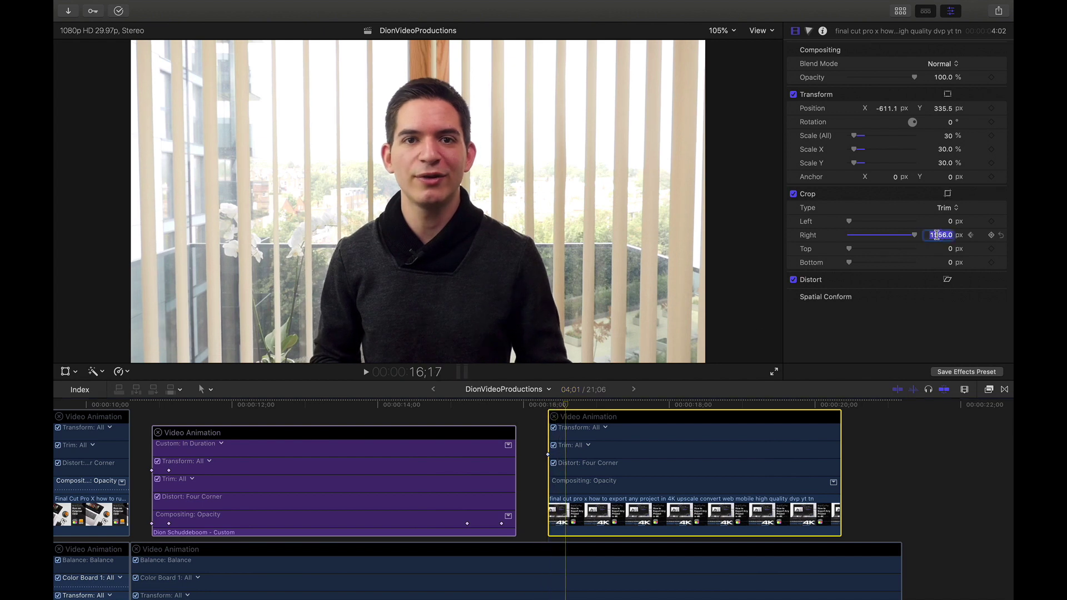
text(0)
key(Return)
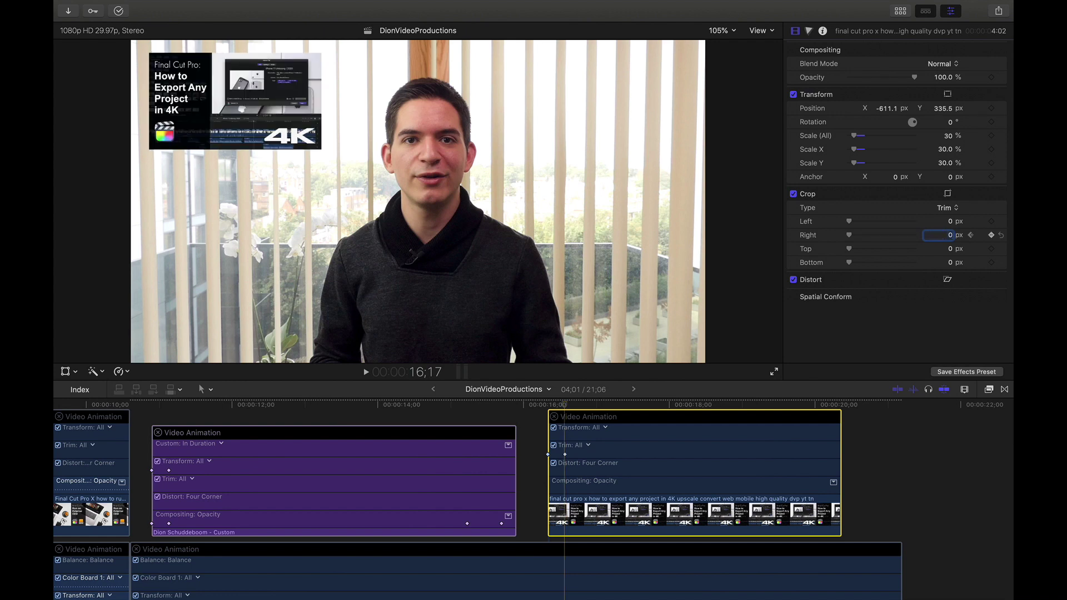
click(529, 421)
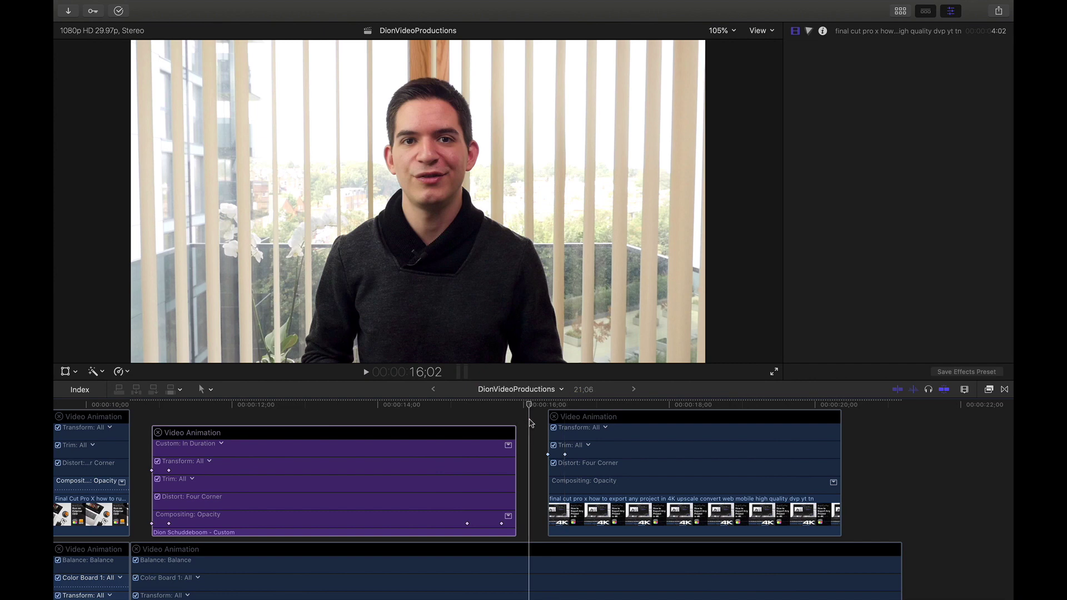
Play the start of the 4K export still to review its crop reveal.
key(space)
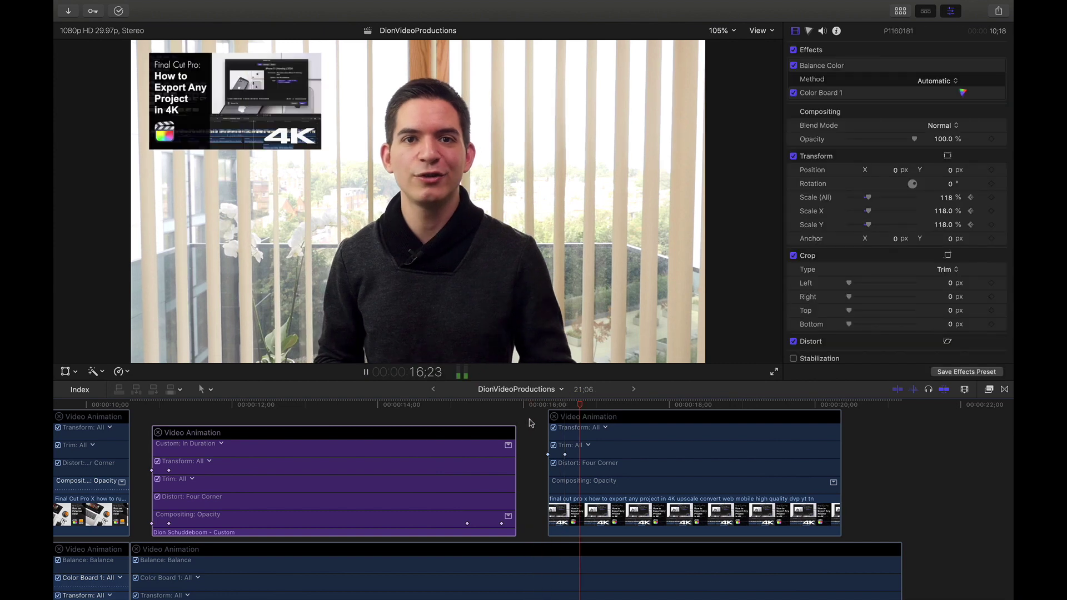
click(537, 408)
key(space)
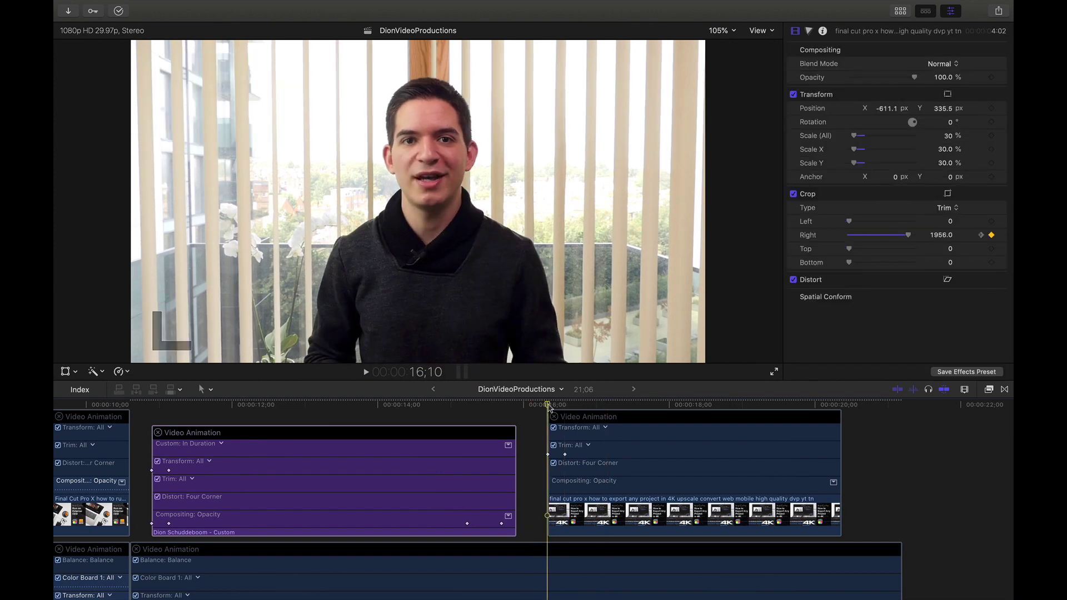
click(537, 409)
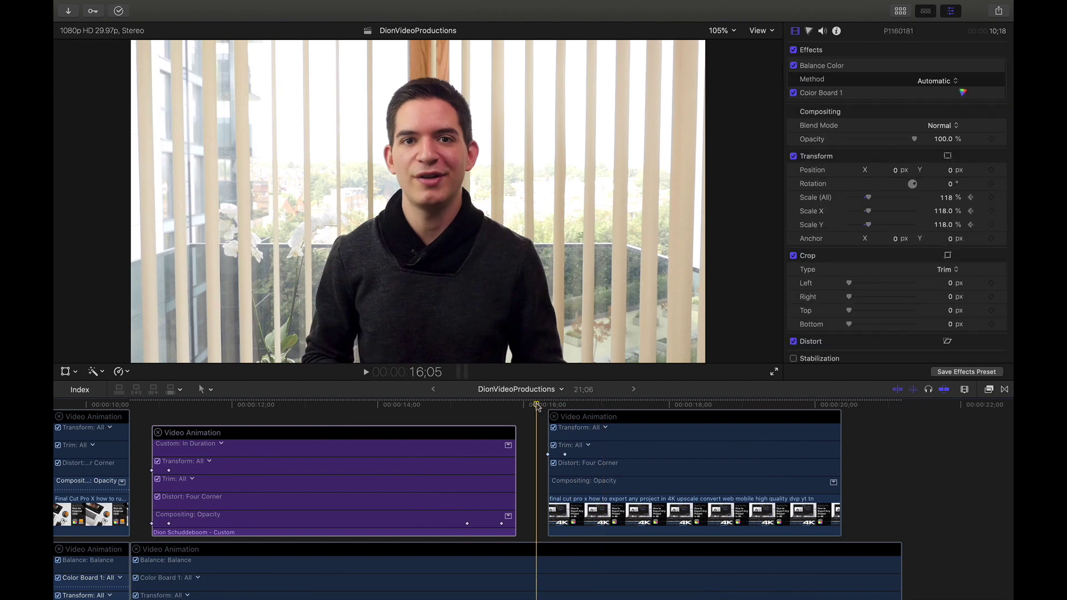
Keyframe the 4K export still's opacity from 0% at 16;10 to 100% at 16;17.
click(546, 508)
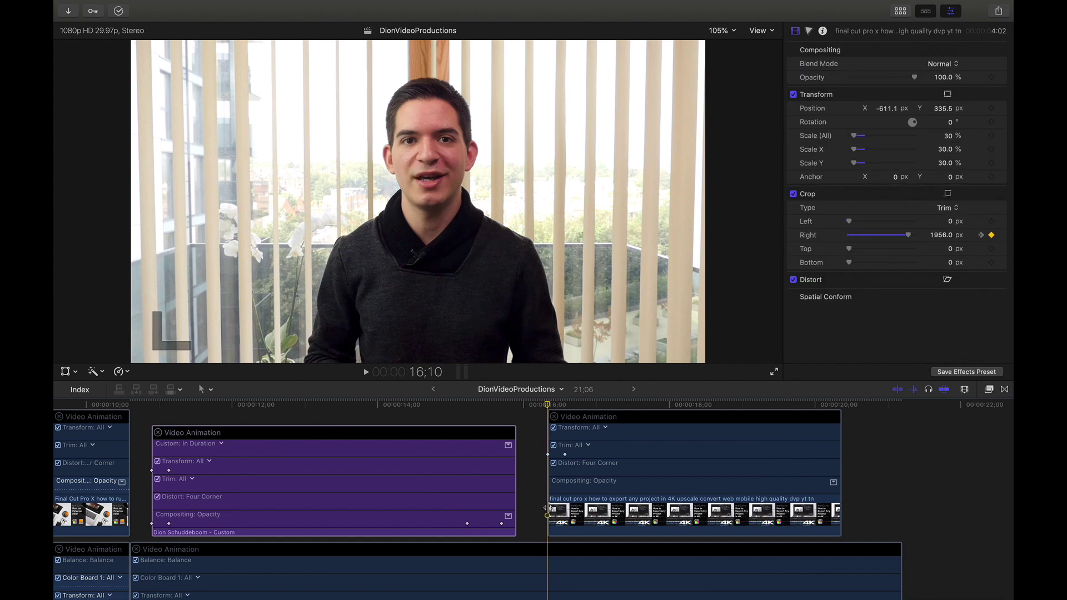
click(549, 510)
key(c)
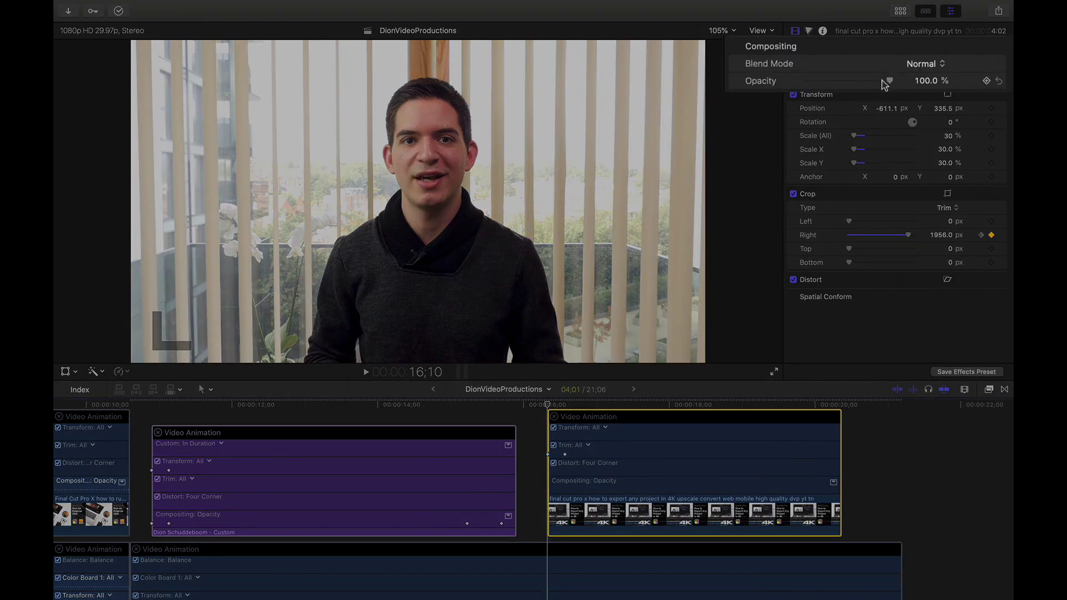
drag(915, 77, 789, 78)
click(987, 80)
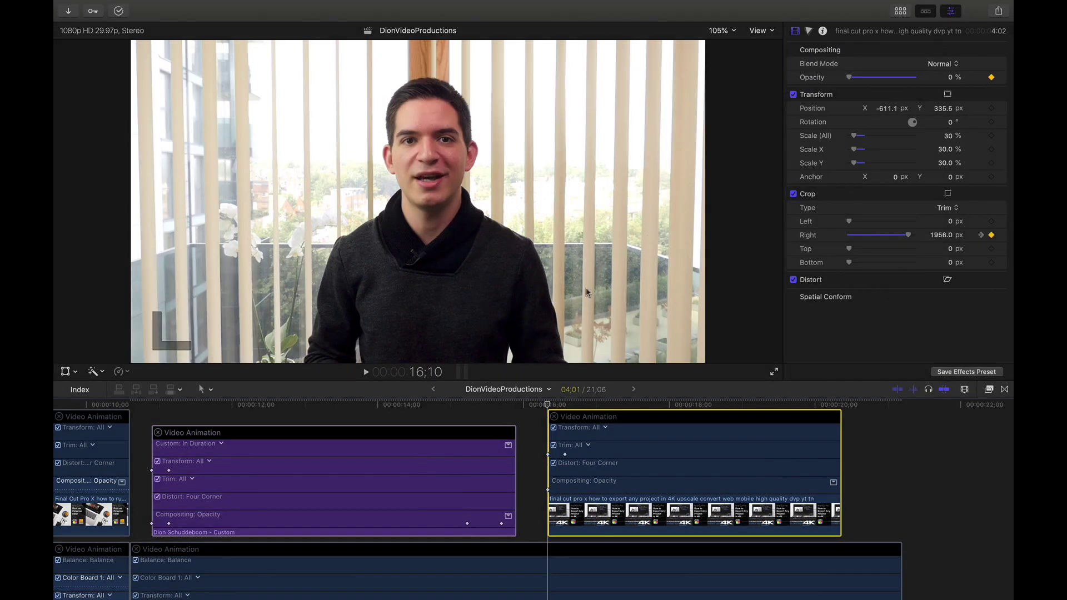
click(564, 405)
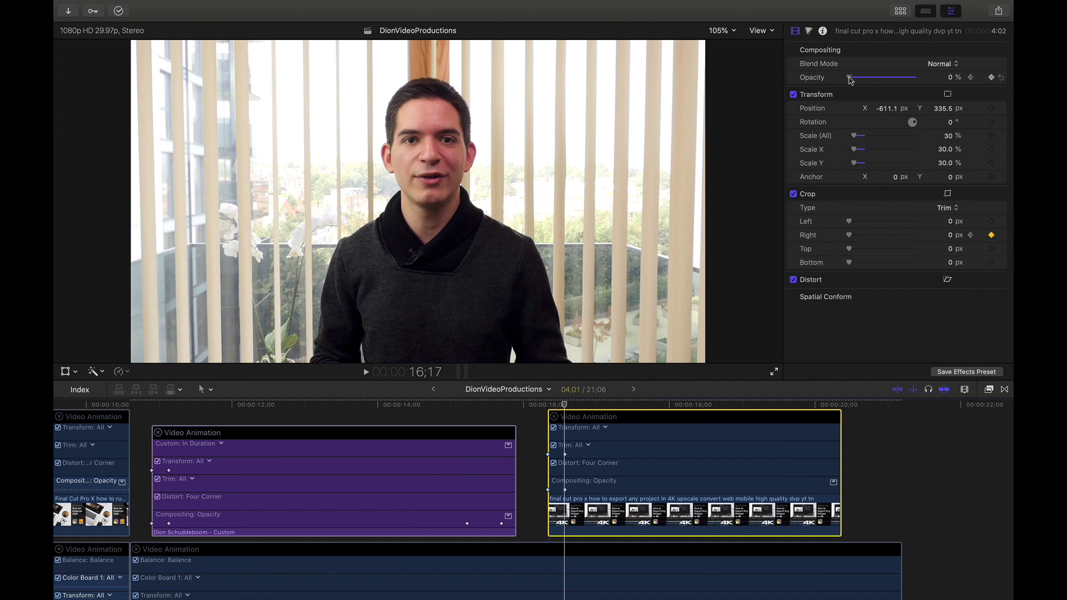
drag(849, 78, 920, 78)
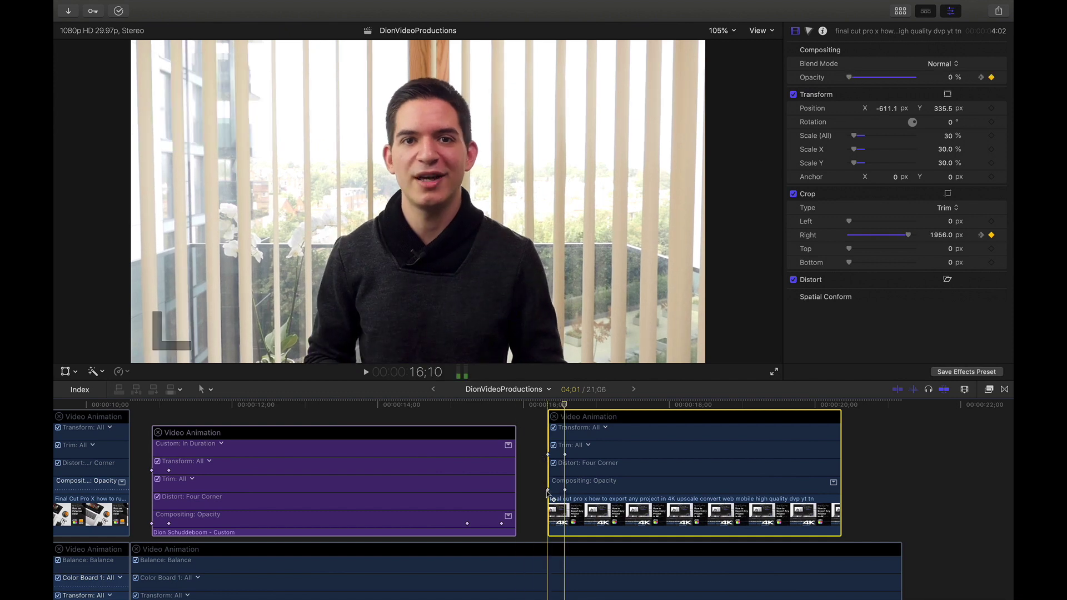
Replay the section from just before the 4K export still to check its combined crop and opacity animation.
click(527, 481)
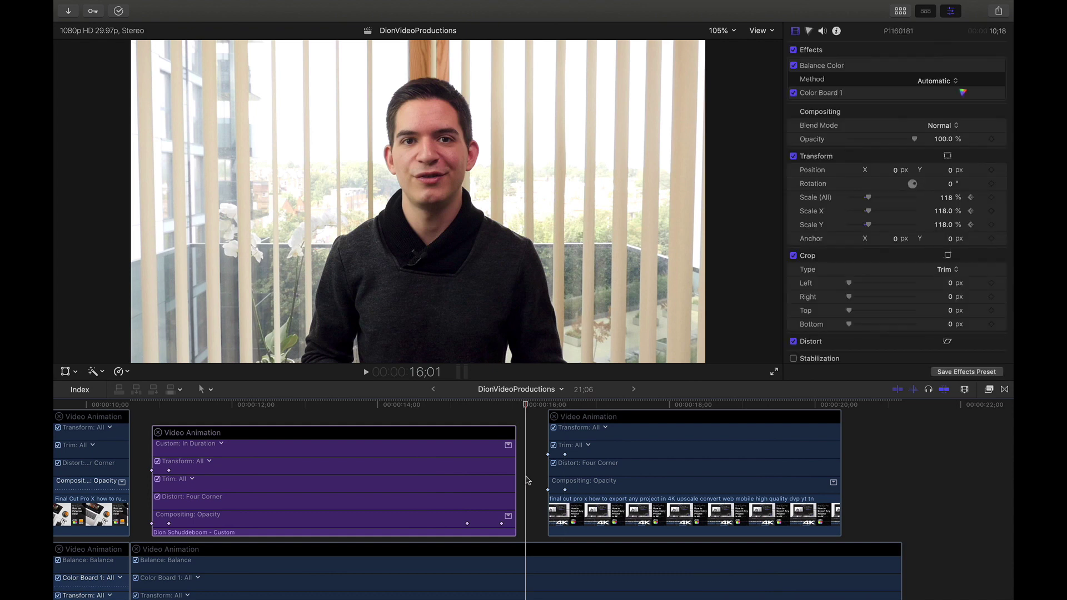
key(space)
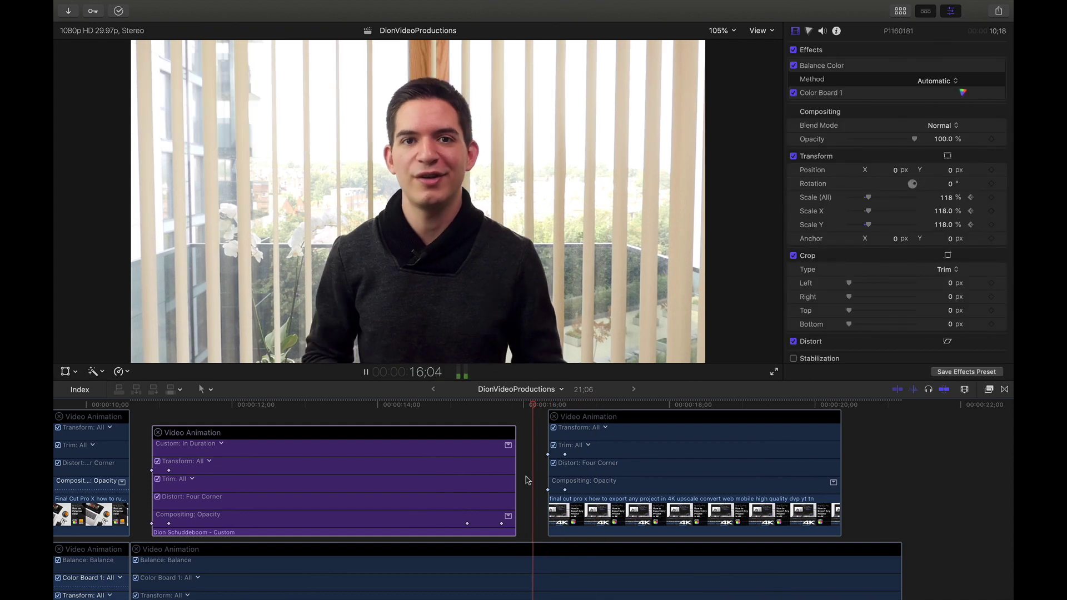
key(space)
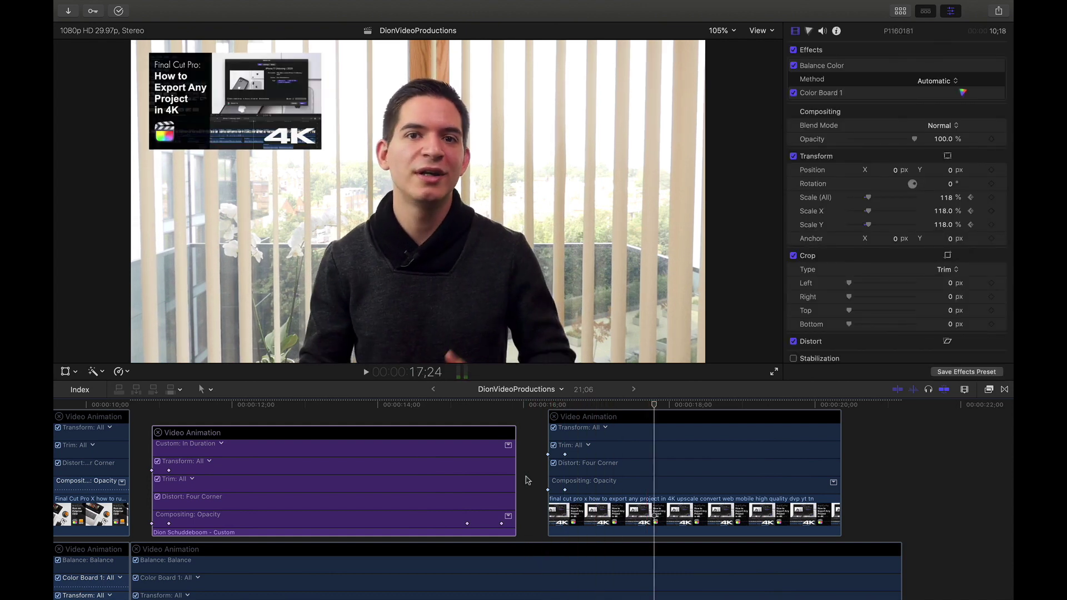
click(528, 472)
key(space)
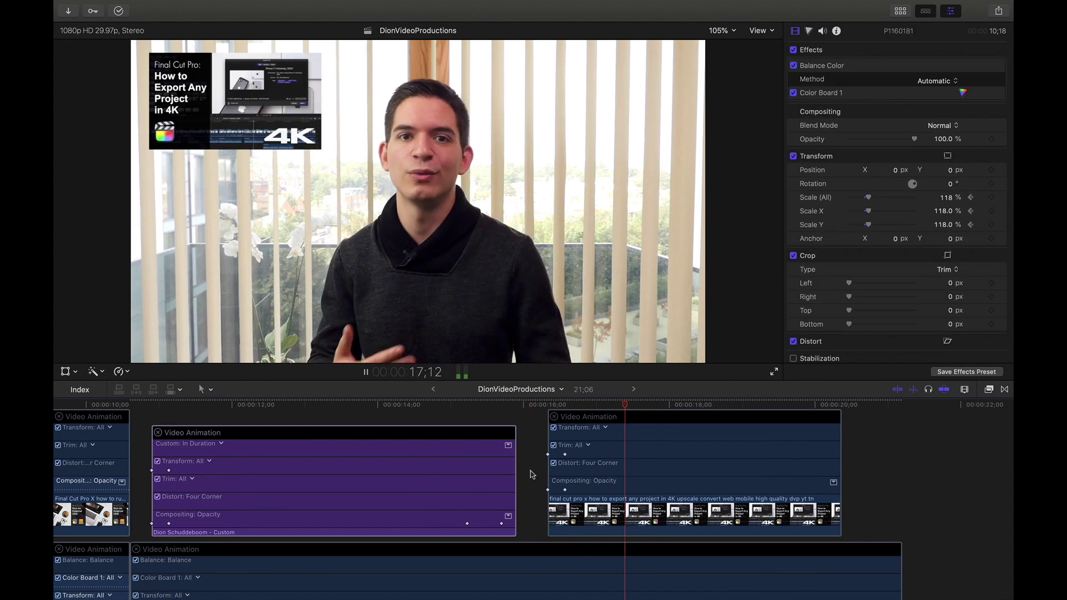
key(space)
key(space)
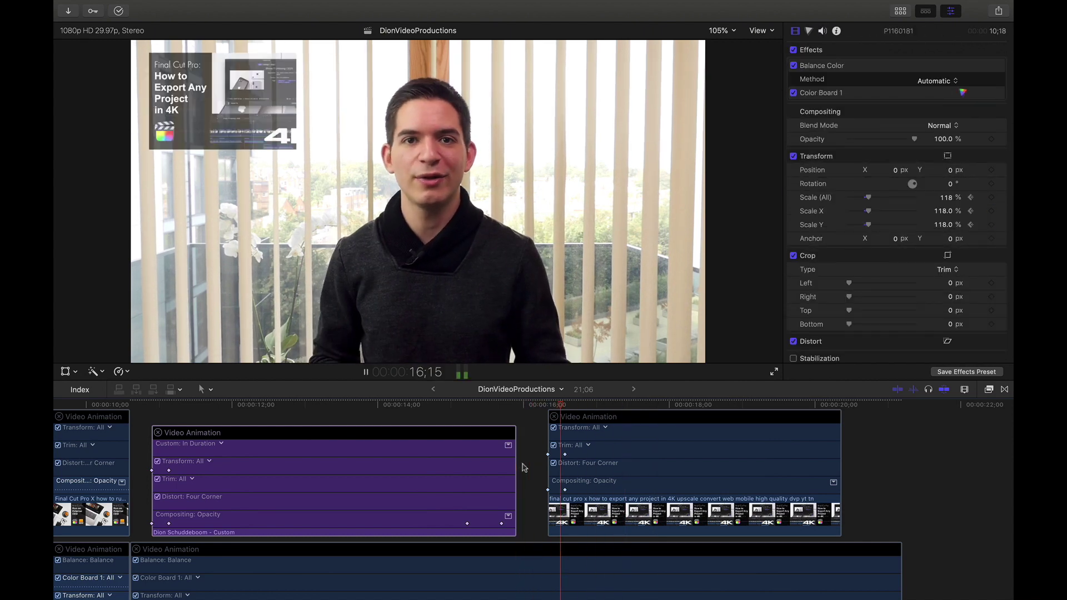
key(space)
Play the edit from the second talking-head clip's start at 10;18 to review the title, zoom and still animations.
key(super+minus)
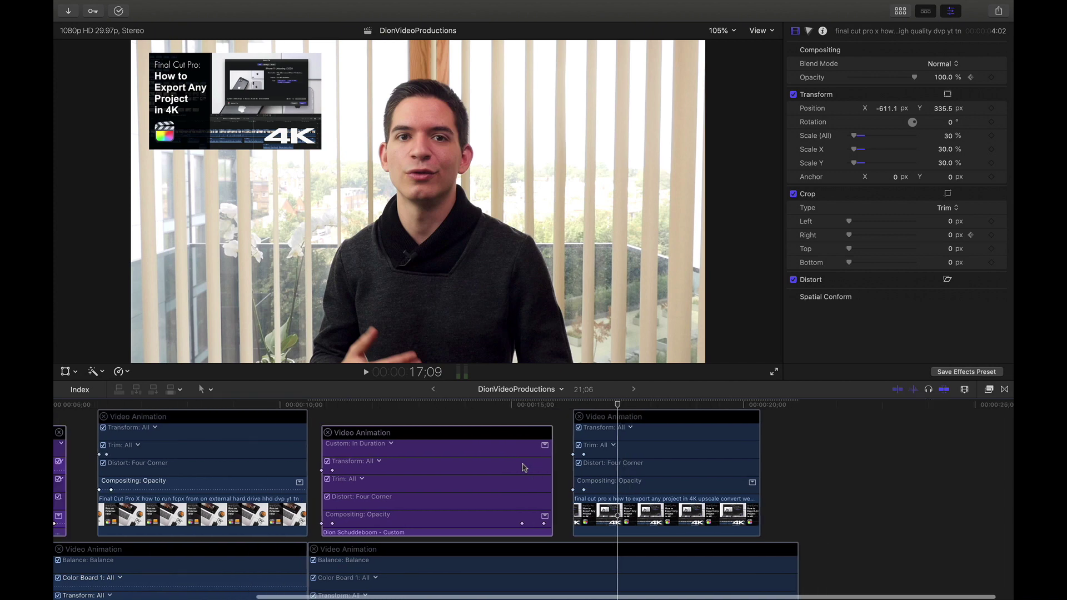
scroll(523, 467, down, 5)
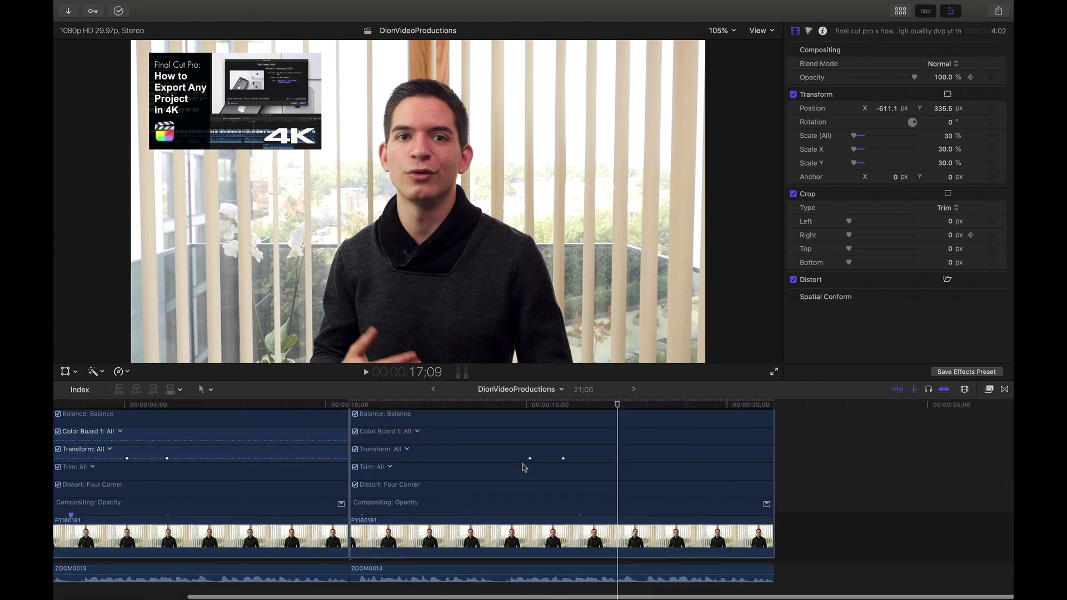
scroll(524, 468, up, 2)
click(352, 406)
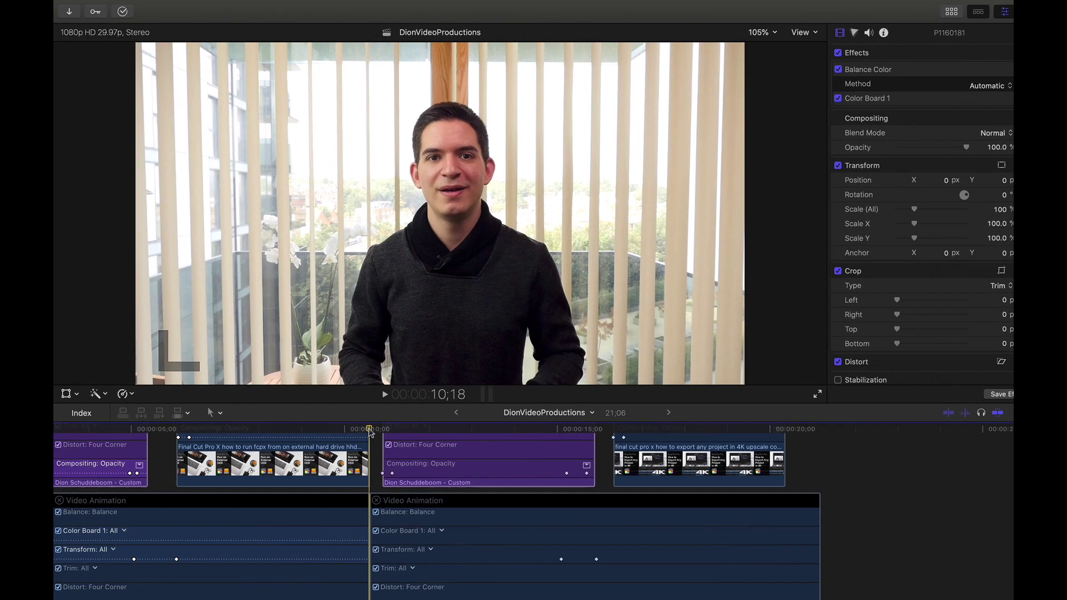
key(space)
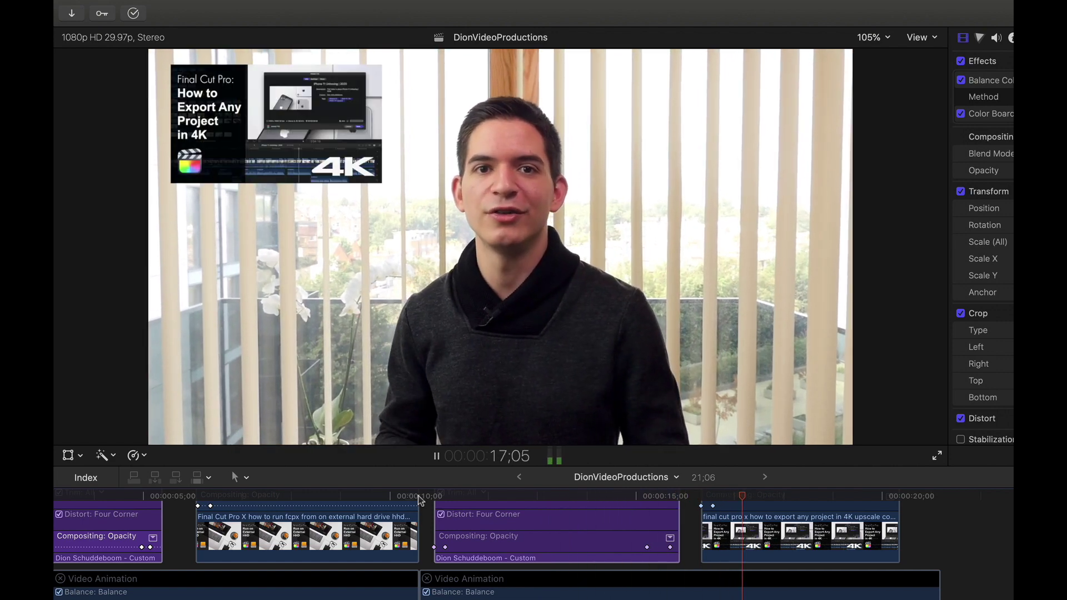
key(space)
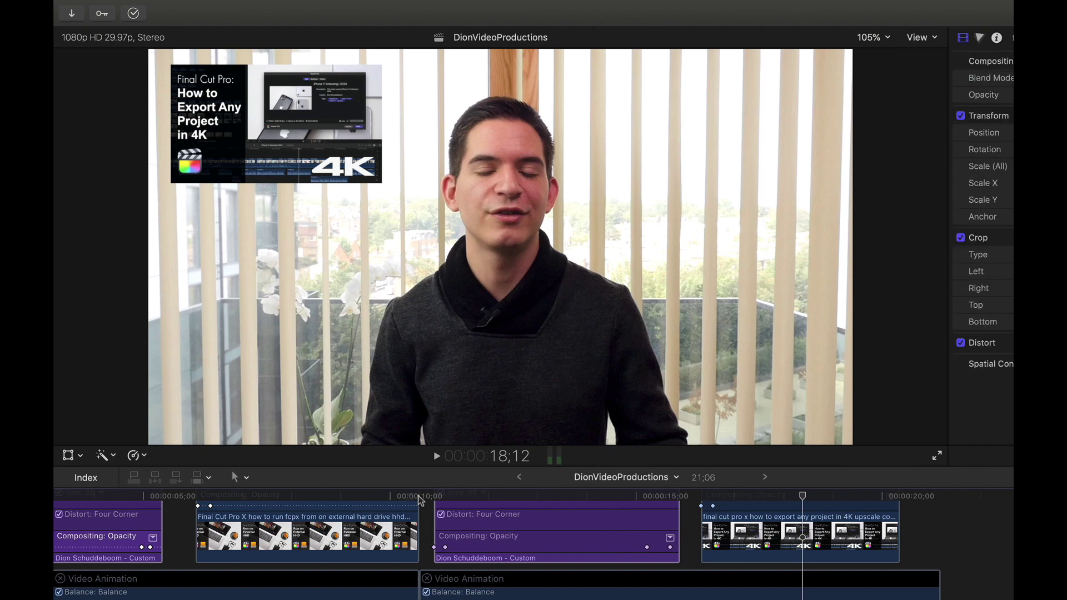
key(space)
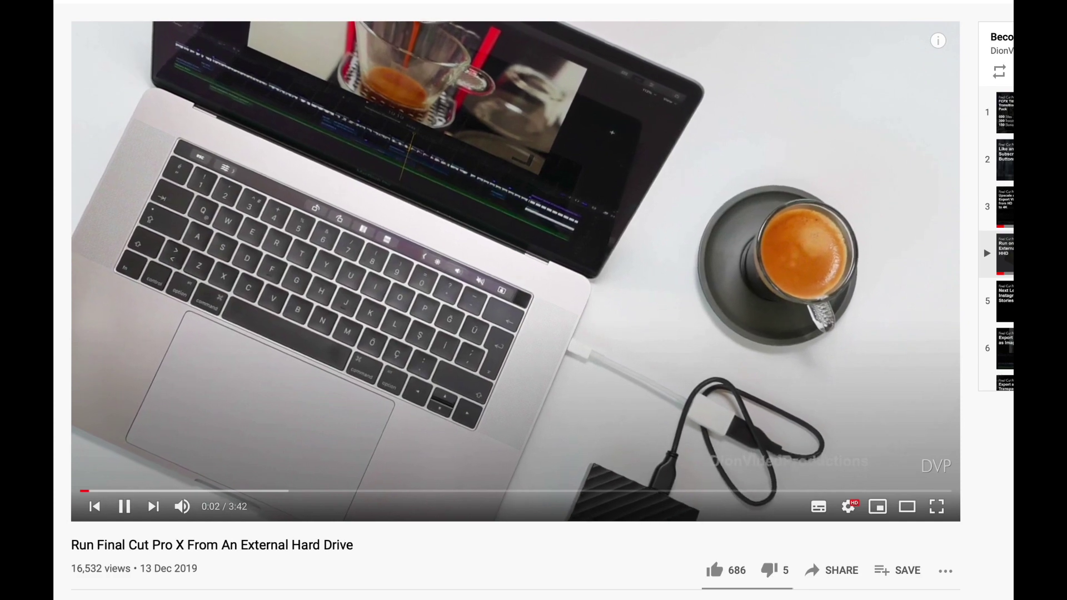
Switch to YouTube and look through the "Become a Final Cut Pro" playlist, ending back at its first video.
scroll(833, 244, down, 6)
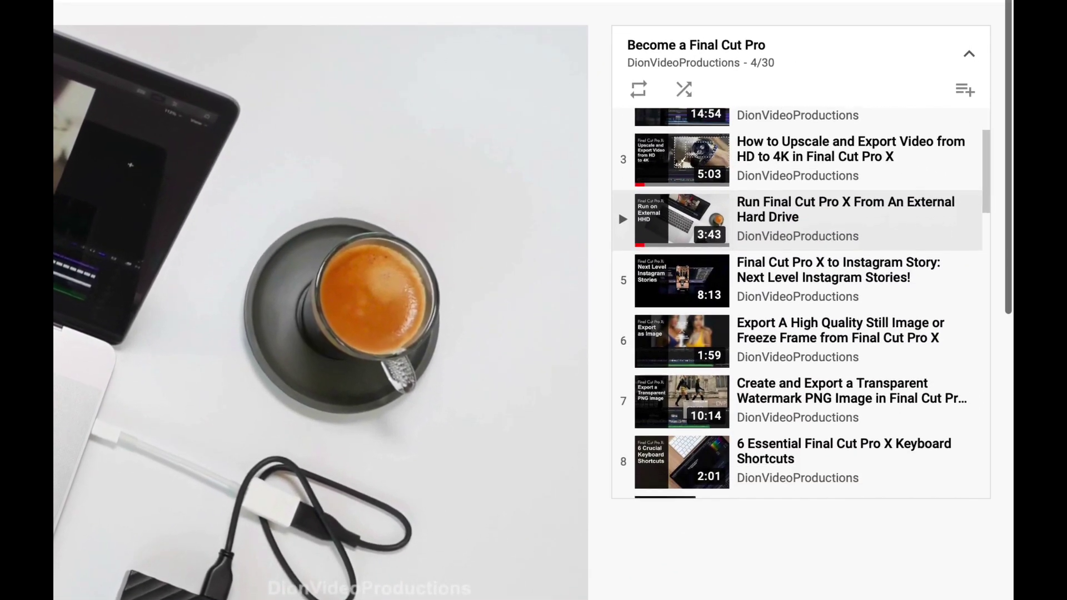
scroll(834, 244, down, 15)
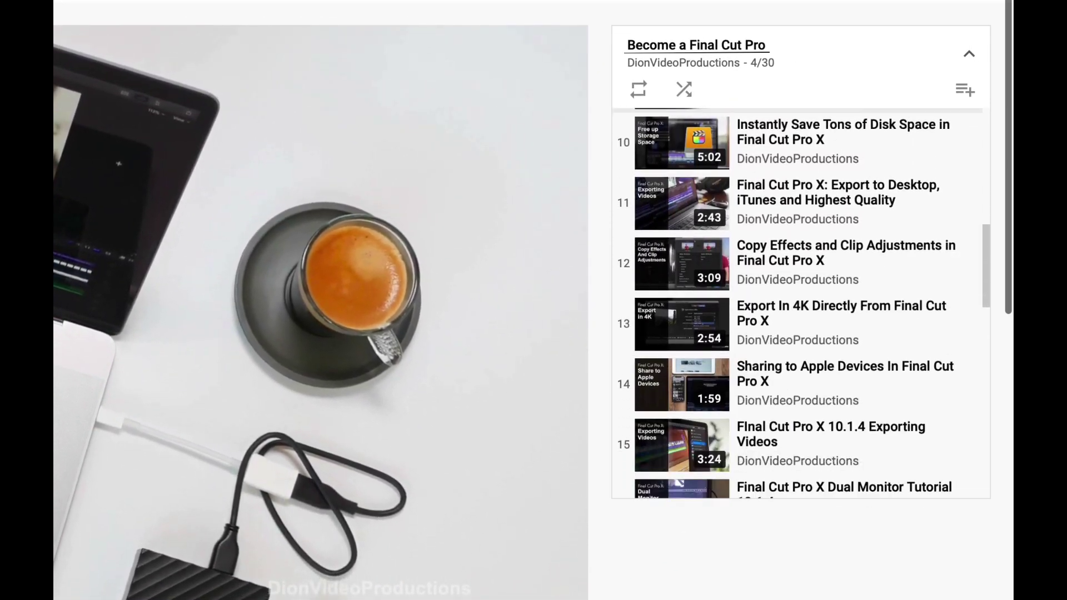
scroll(834, 333, down, 4)
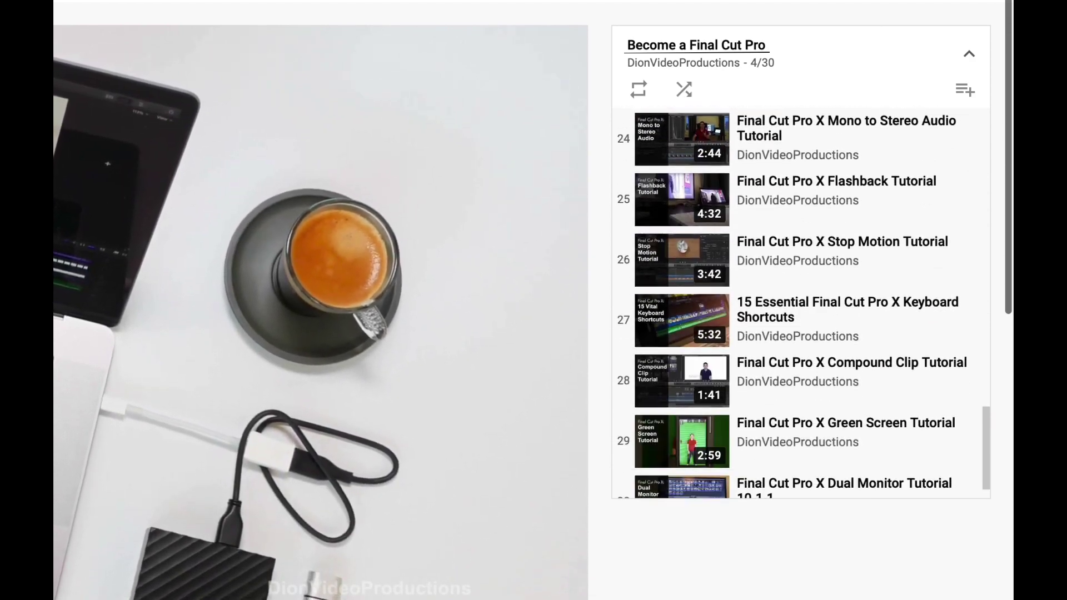
scroll(618, 312, up, 20)
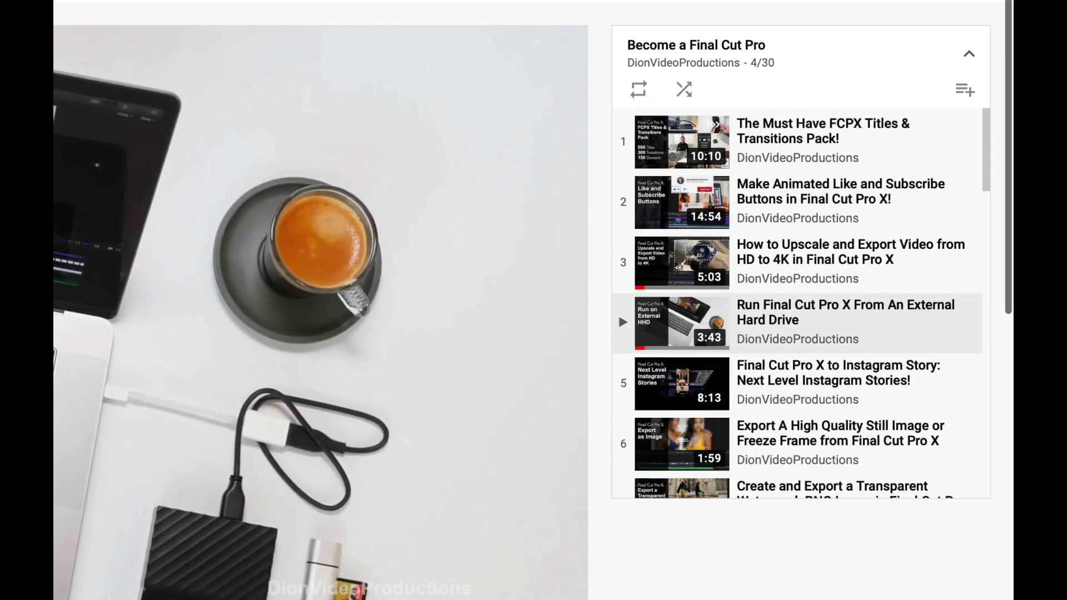